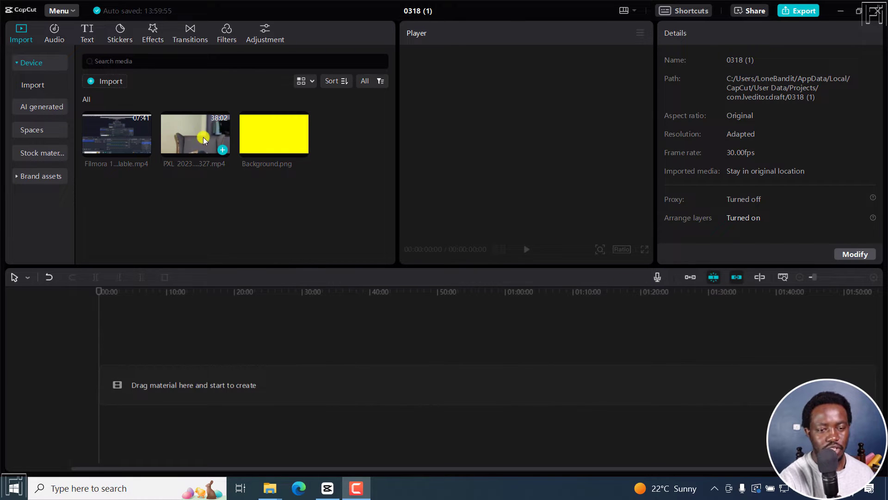
- Add the PXL camera clip and cut away its first 2:20, leaving a 35:41 clip
{"action": "left_click_drag", "start_coordinate": [222, 152], "coordinate": [99, 381]}
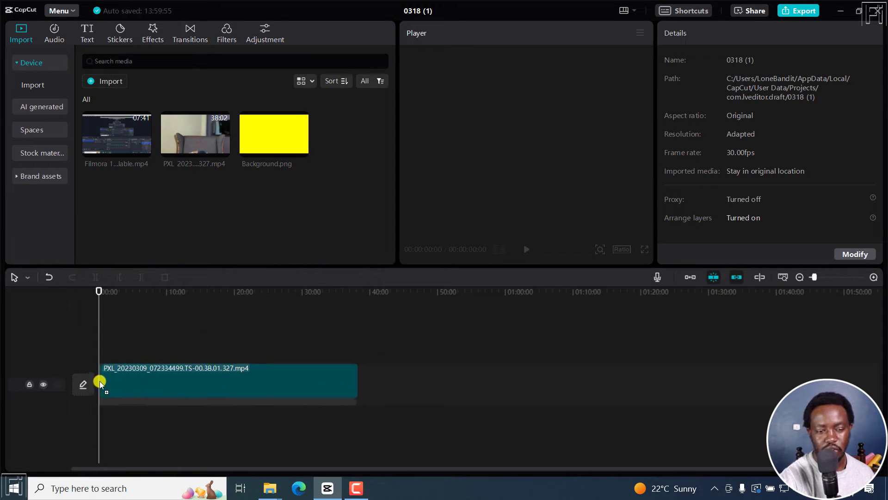
{"action": "left_click", "coordinate": [115, 290]}
{"action": "left_click", "coordinate": [95, 277]}
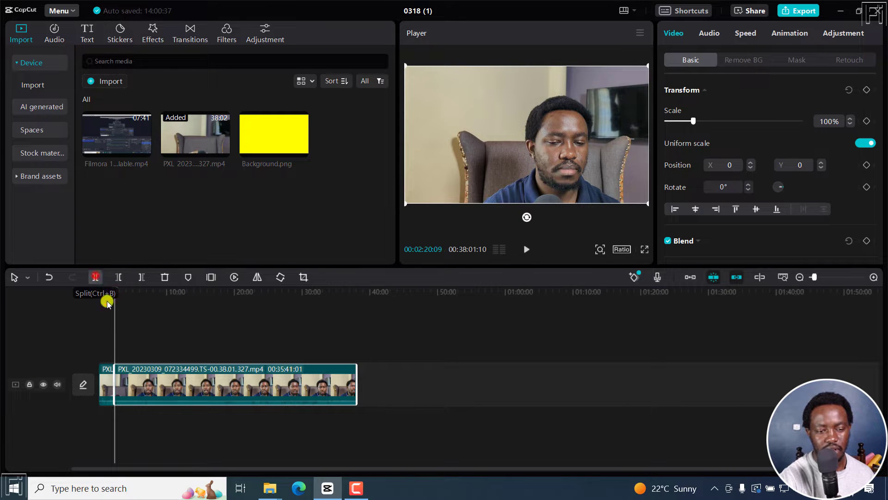
{"action": "left_click", "coordinate": [108, 386]}
{"action": "key", "text": "Delete"}
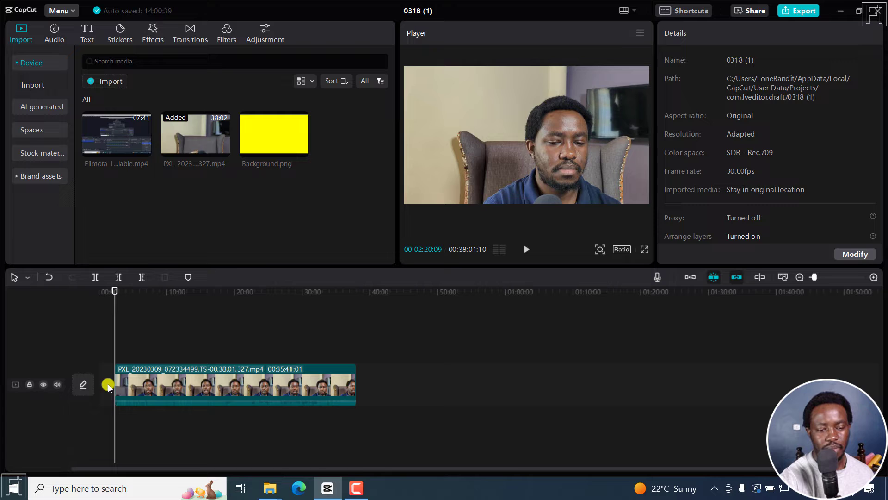
{"action": "left_click", "coordinate": [119, 384]}
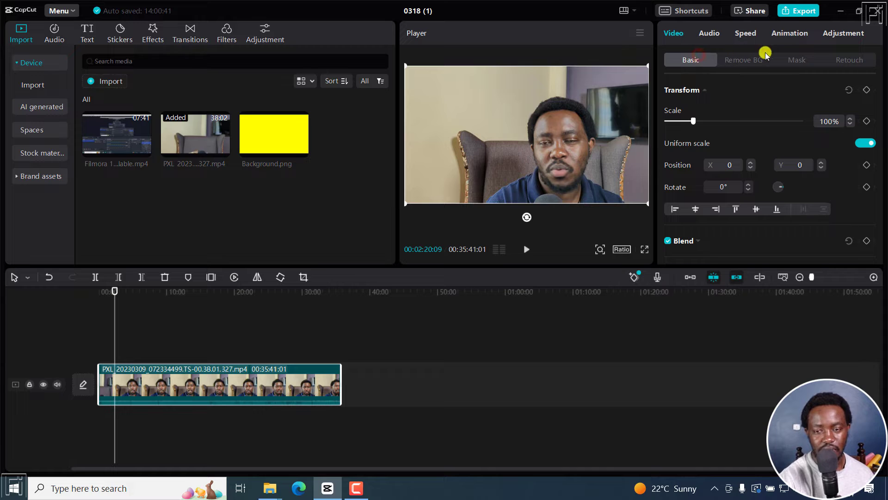
- Apply a Circle mask and fit it over the speaker's face at X 276, Y -80
{"action": "left_click", "coordinate": [797, 61]}
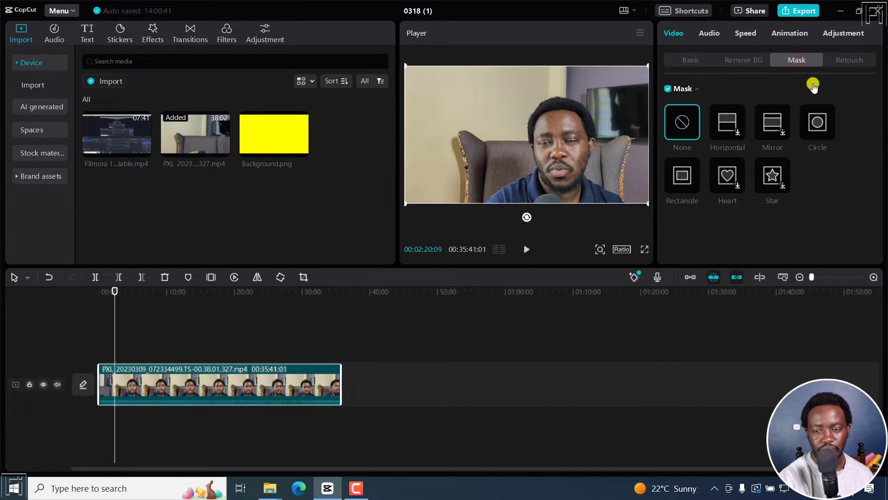
{"action": "left_click", "coordinate": [818, 124]}
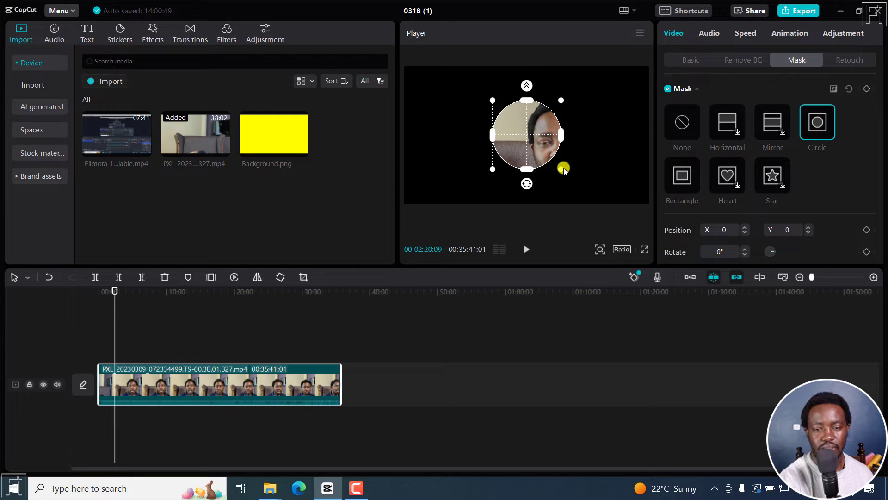
{"action": "left_click_drag", "start_coordinate": [560, 169], "coordinate": [569, 172]}
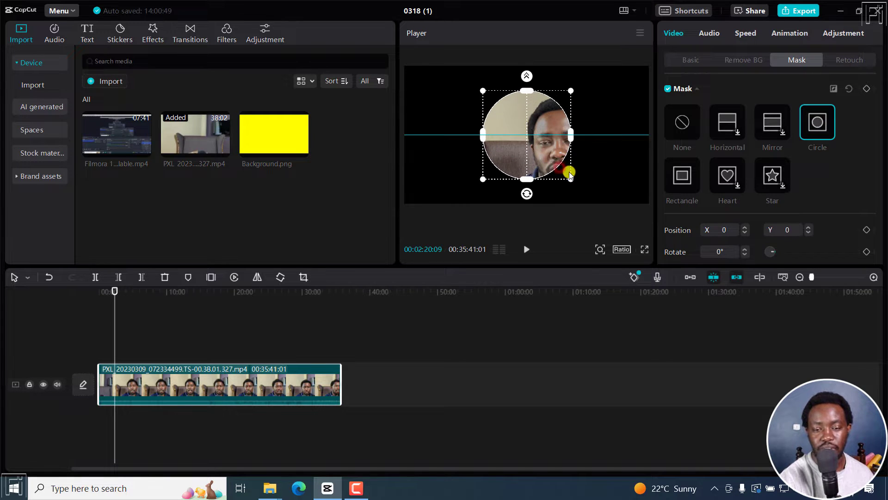
{"action": "left_click_drag", "start_coordinate": [519, 134], "coordinate": [555, 140]}
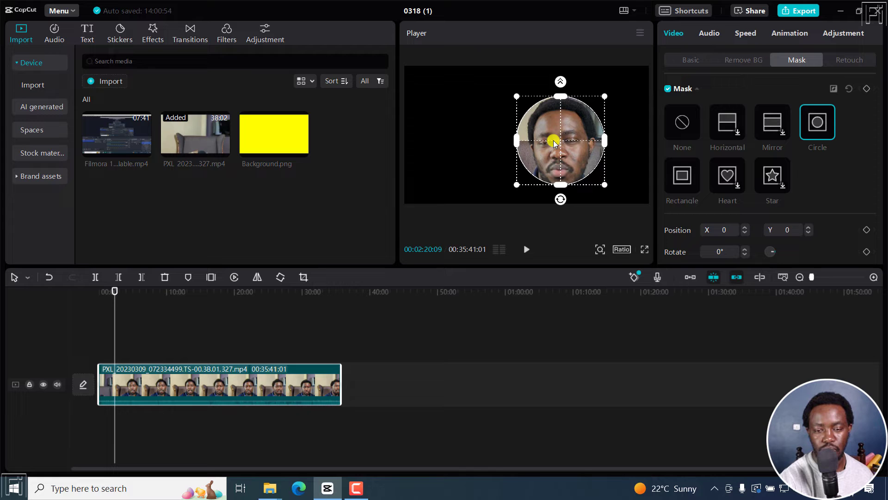
{"action": "left_click_drag", "start_coordinate": [605, 185], "coordinate": [611, 188]}
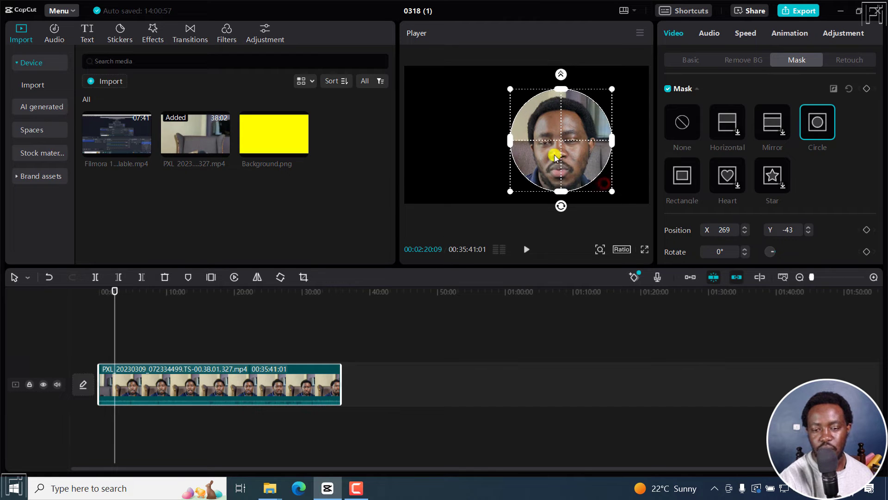
{"action": "left_click_drag", "start_coordinate": [556, 159], "coordinate": [557, 153]}
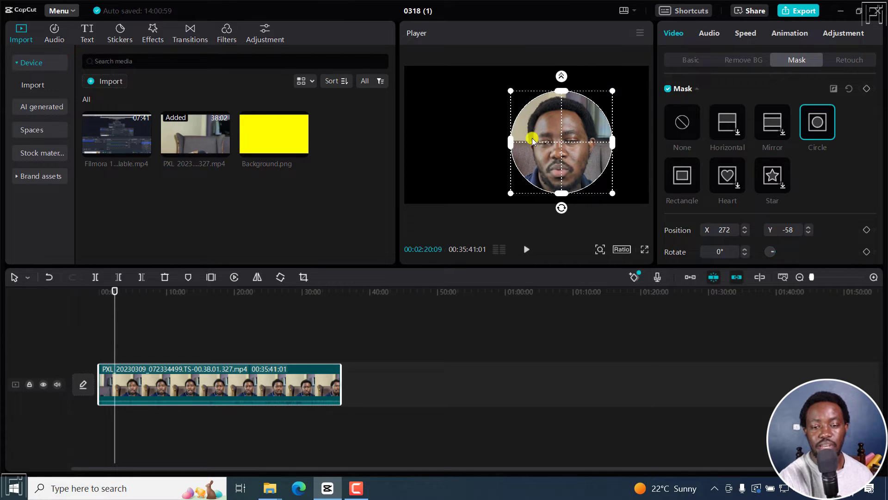
{"action": "mouse_move", "coordinate": [557, 143]}
{"action": "left_mouse_down"}
{"action": "mouse_move", "coordinate": [486, 152]}
{"action": "mouse_move", "coordinate": [503, 159]}
{"action": "mouse_move", "coordinate": [559, 147]}
{"action": "left_mouse_up"}
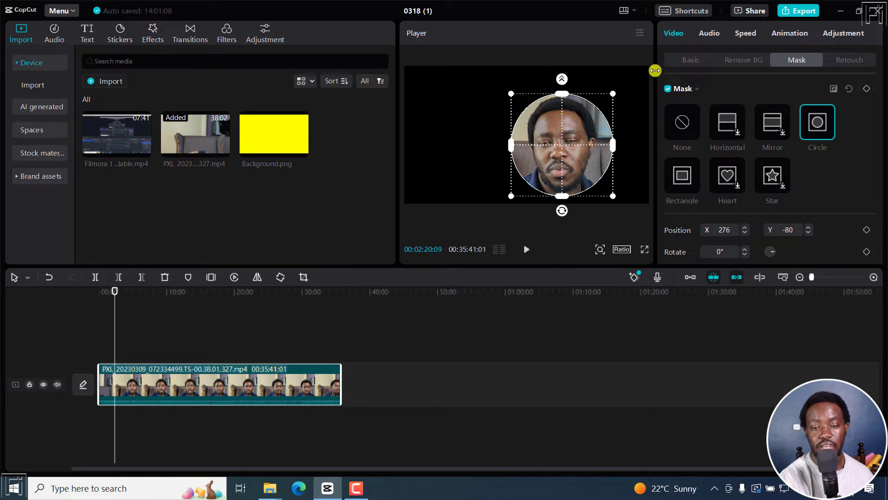
{"action": "left_click", "coordinate": [690, 60]}
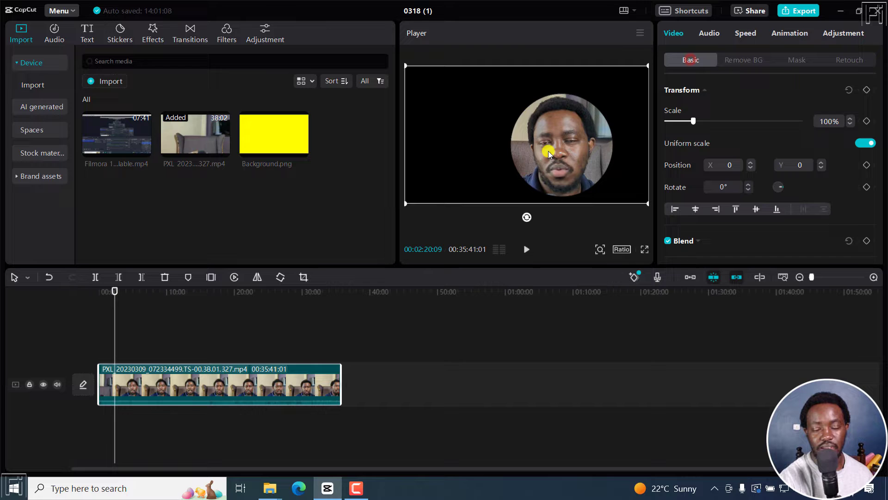
{"action": "mouse_move", "coordinate": [548, 151]}
{"action": "left_mouse_down"}
{"action": "mouse_move", "coordinate": [491, 175]}
{"action": "mouse_move", "coordinate": [519, 137]}
{"action": "mouse_move", "coordinate": [458, 138]}
{"action": "mouse_move", "coordinate": [529, 136]}
{"action": "mouse_move", "coordinate": [546, 152]}
{"action": "left_mouse_up"}
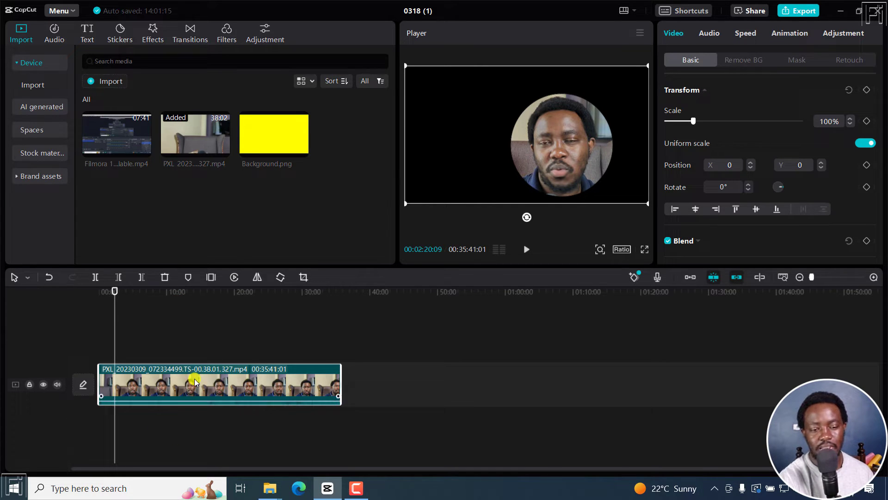
{"action": "left_click", "coordinate": [205, 291]}
{"action": "left_click", "coordinate": [218, 387]}
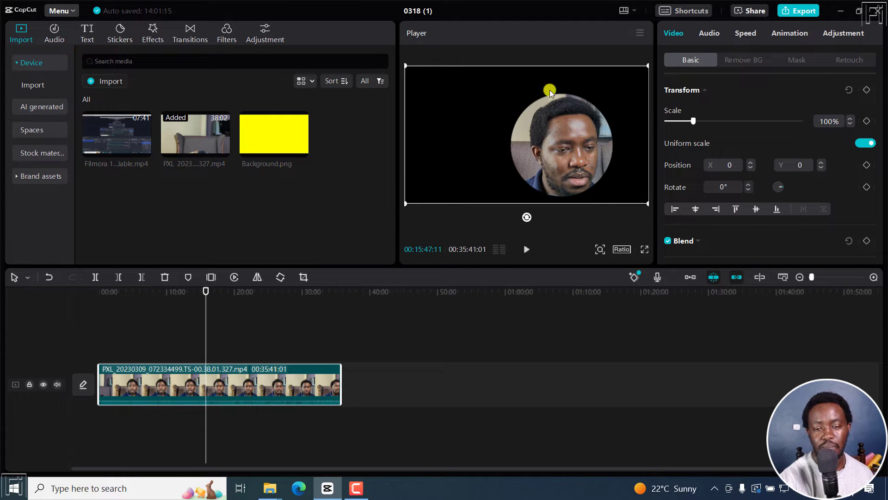
- Set the camera clip's Canvas to Color and choose the pink swatch
{"action": "left_click", "coordinate": [228, 390]}
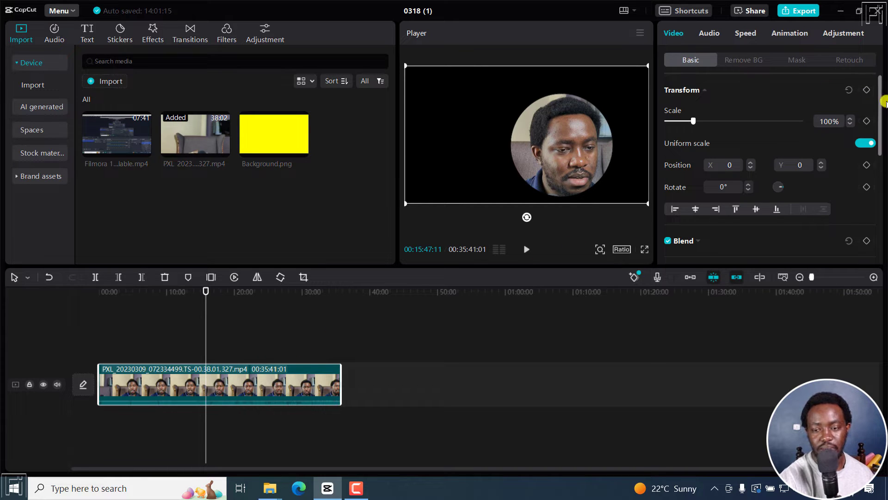
{"action": "left_click_drag", "start_coordinate": [881, 91], "coordinate": [878, 206]}
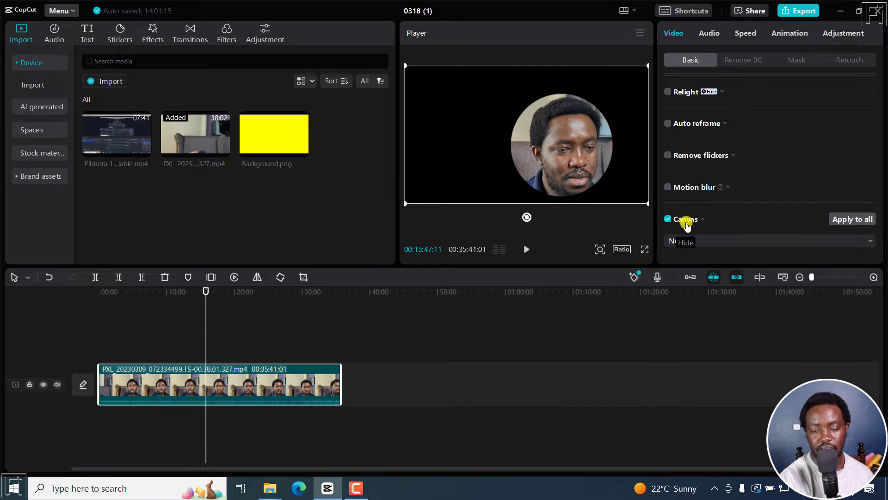
{"action": "left_click", "coordinate": [709, 242]}
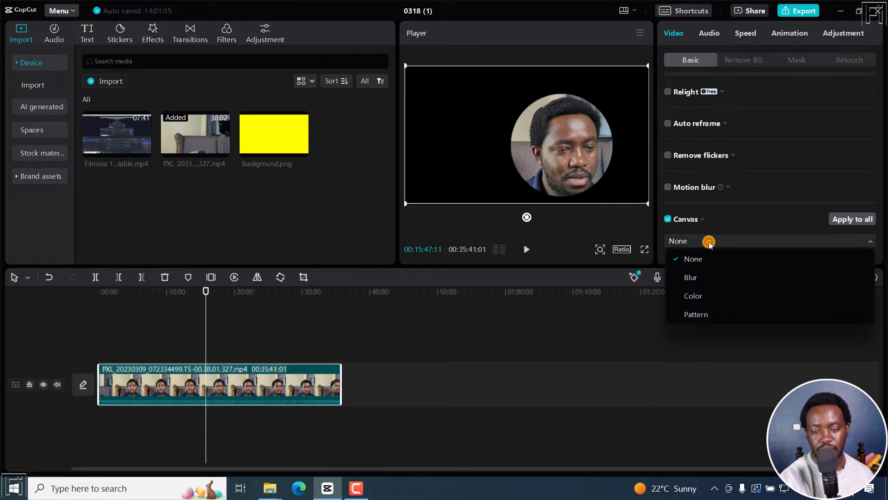
{"action": "left_click", "coordinate": [700, 297]}
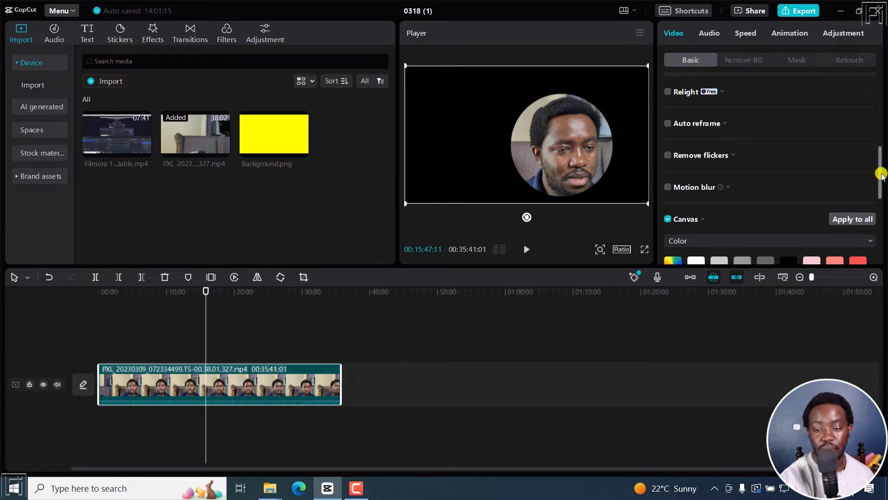
{"action": "left_click_drag", "start_coordinate": [881, 173], "coordinate": [881, 200]}
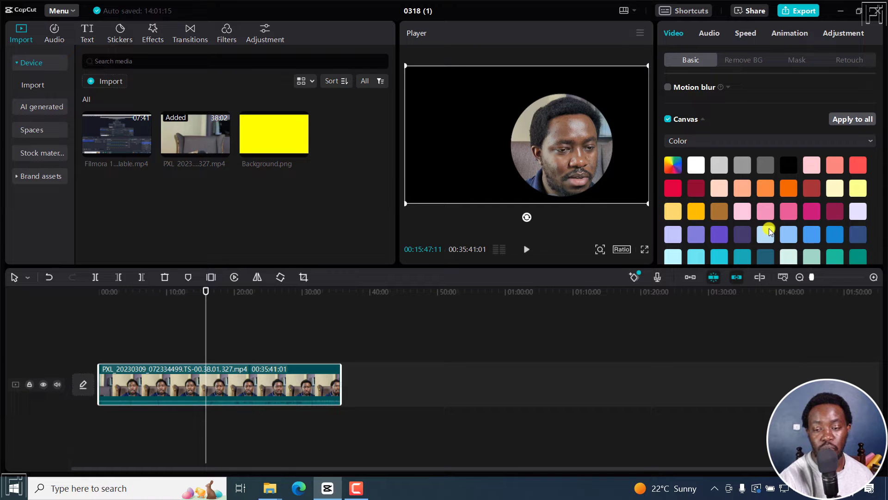
{"action": "left_click", "coordinate": [768, 209]}
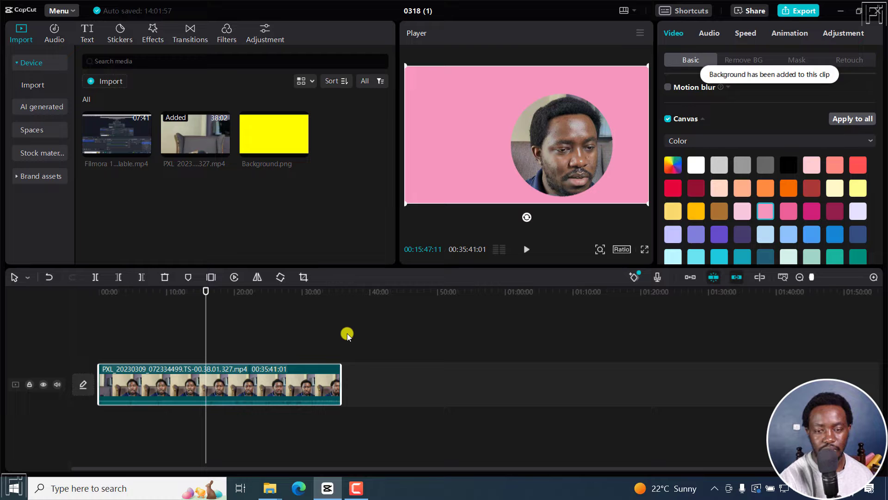
- Turn the clip into a compound clip and apply a Circle mask centred on the face
{"action": "right_click", "coordinate": [216, 388]}
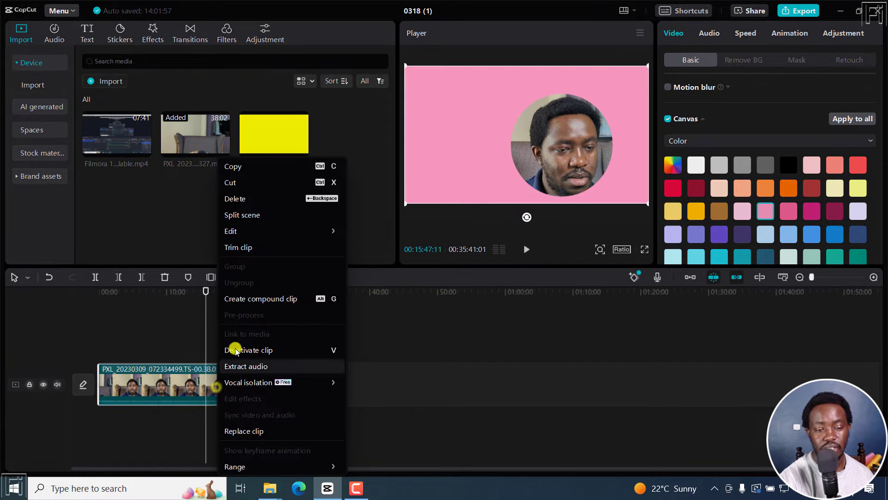
{"action": "left_click", "coordinate": [260, 299]}
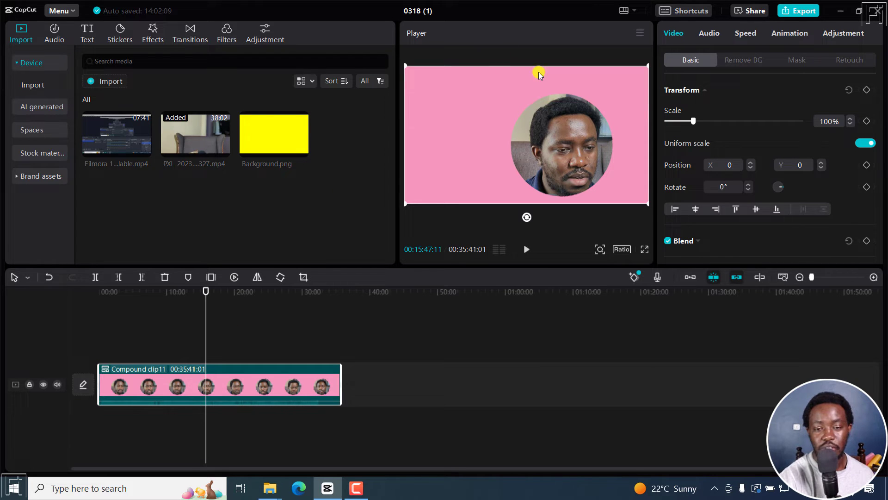
{"action": "left_click", "coordinate": [797, 60]}
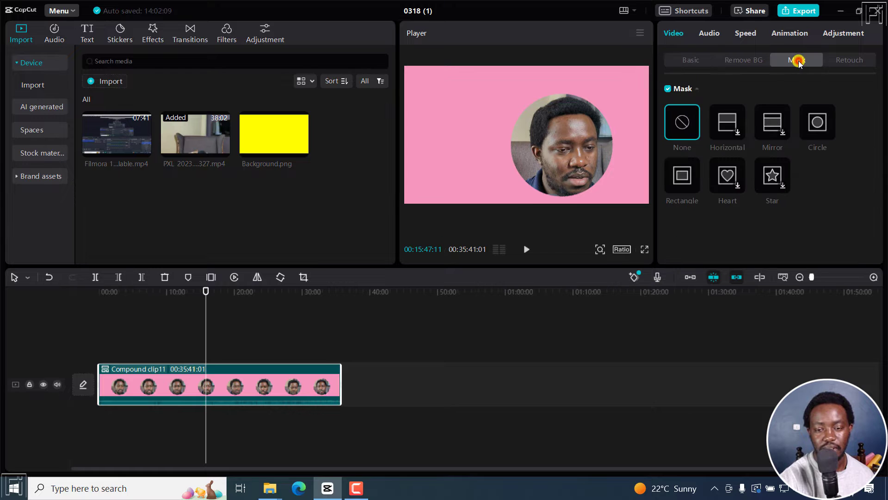
{"action": "left_click", "coordinate": [821, 123]}
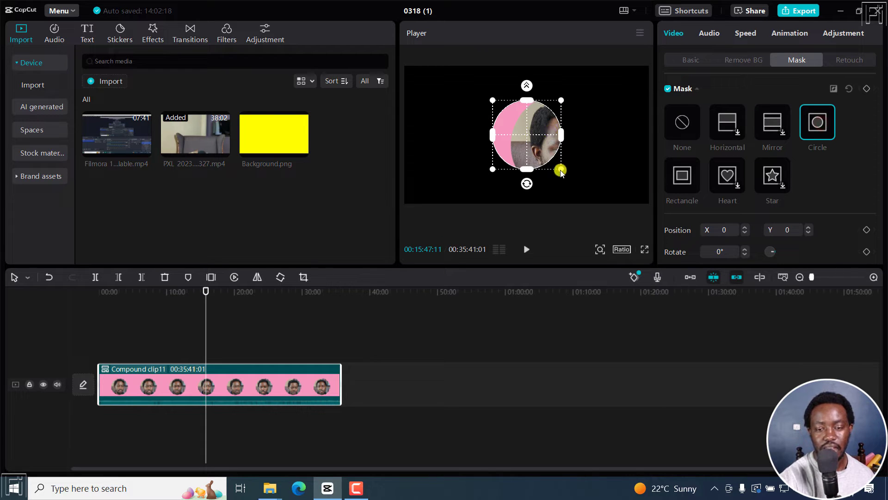
{"action": "left_click_drag", "start_coordinate": [561, 171], "coordinate": [576, 182]}
{"action": "left_click_drag", "start_coordinate": [521, 134], "coordinate": [543, 139]}
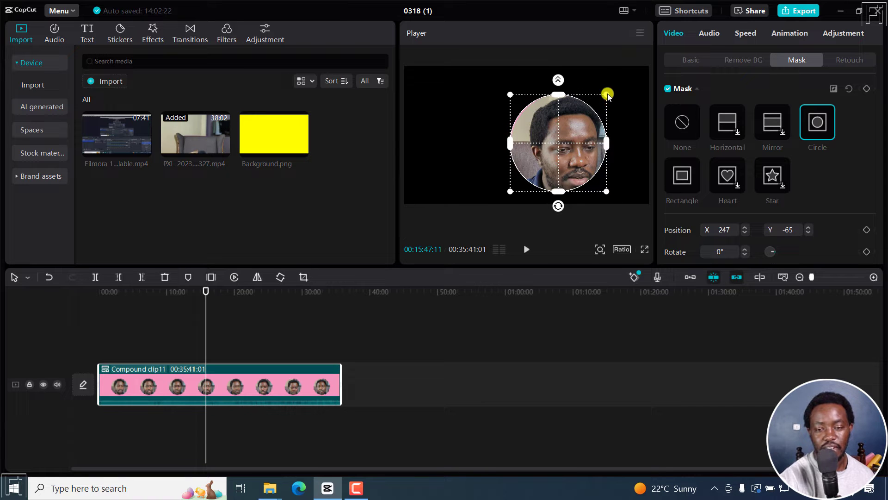
- Resize and recentre the circle to leave a thin pink ring, ending at X 272, Y -72
{"action": "left_click_drag", "start_coordinate": [608, 96], "coordinate": [621, 83]}
{"action": "left_click_drag", "start_coordinate": [540, 135], "coordinate": [547, 140]}
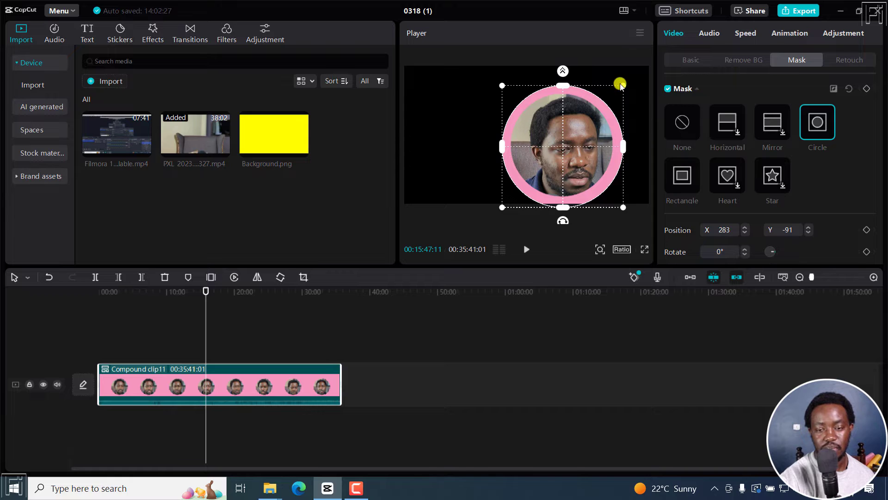
{"action": "left_click_drag", "start_coordinate": [501, 209], "coordinate": [504, 204]}
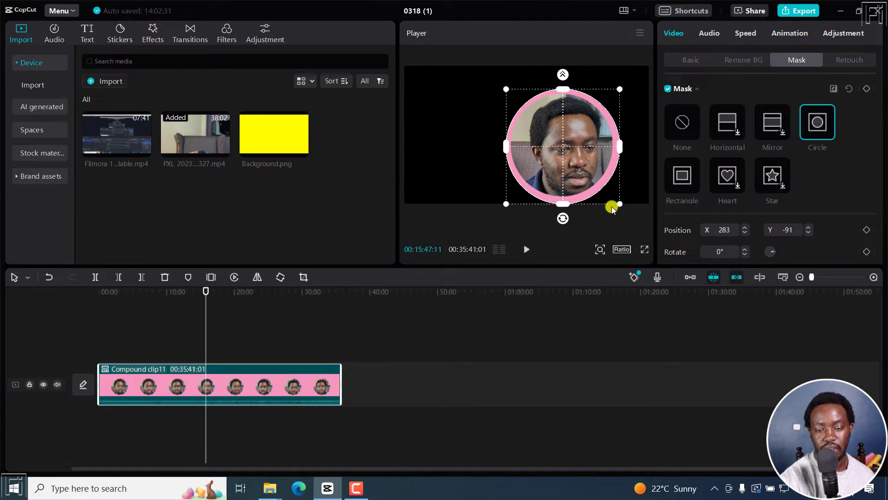
{"action": "left_click_drag", "start_coordinate": [620, 203], "coordinate": [619, 203]}
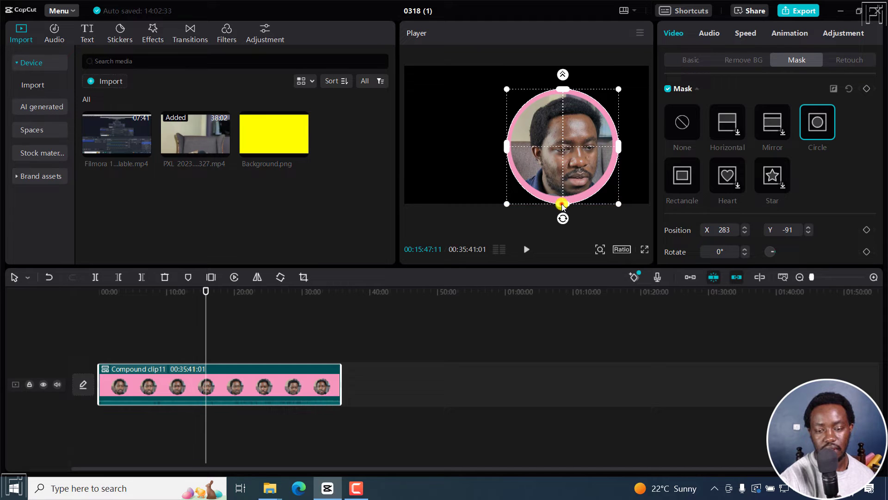
{"action": "left_click_drag", "start_coordinate": [562, 202], "coordinate": [562, 199]}
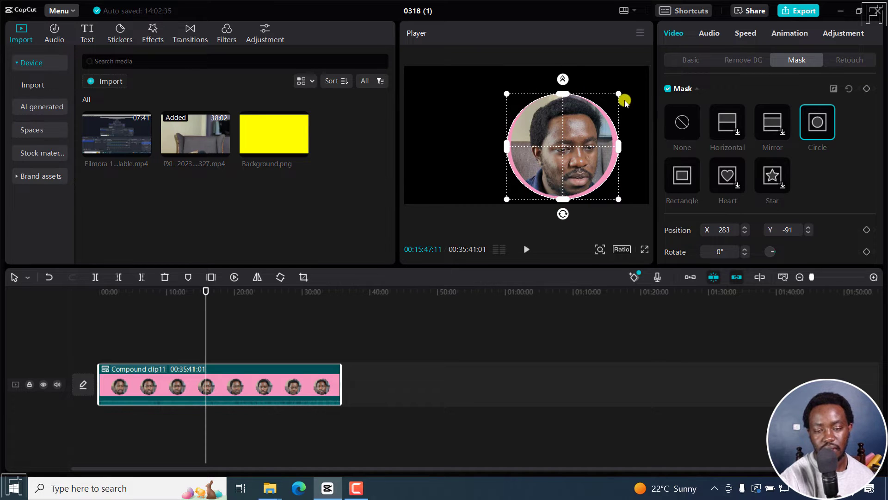
{"action": "left_click_drag", "start_coordinate": [620, 95], "coordinate": [620, 89]}
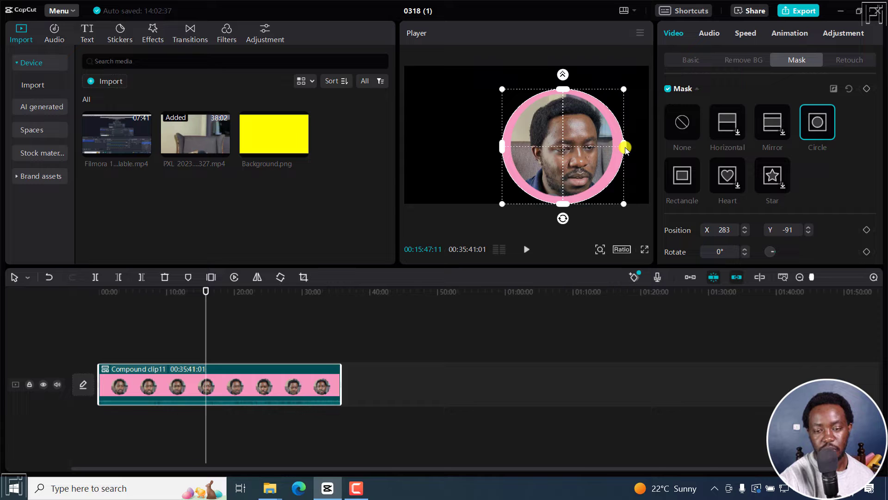
{"action": "left_click_drag", "start_coordinate": [625, 147], "coordinate": [620, 147]}
{"action": "left_click_drag", "start_coordinate": [552, 145], "coordinate": [552, 141]}
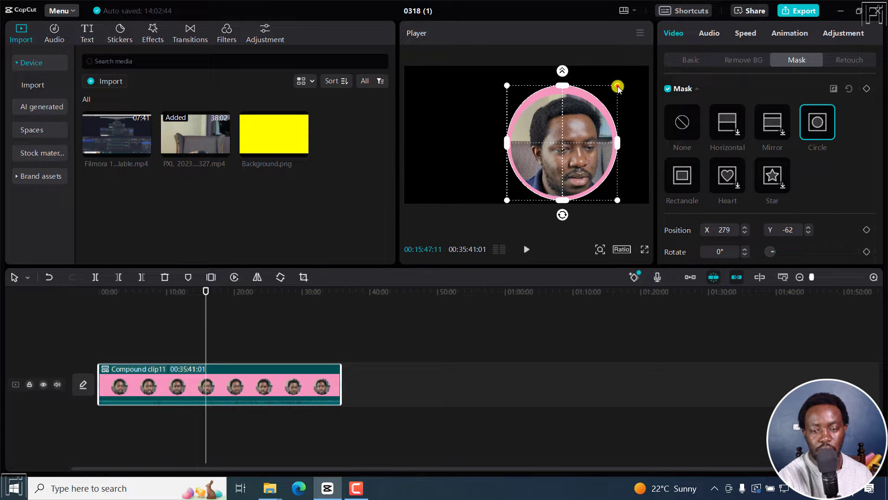
{"action": "left_click_drag", "start_coordinate": [618, 88], "coordinate": [615, 86]}
{"action": "left_click_drag", "start_coordinate": [565, 139], "coordinate": [565, 142]}
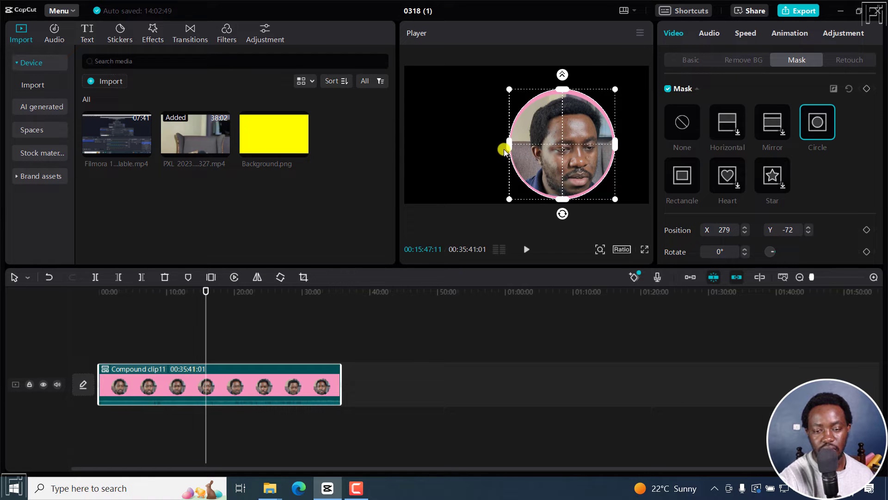
{"action": "left_click_drag", "start_coordinate": [509, 199], "coordinate": [507, 202]}
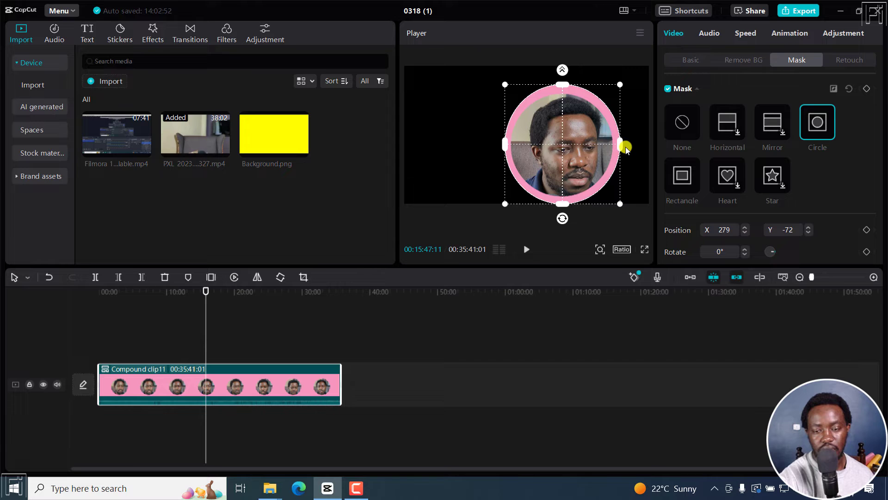
{"action": "left_click_drag", "start_coordinate": [570, 151], "coordinate": [569, 151]}
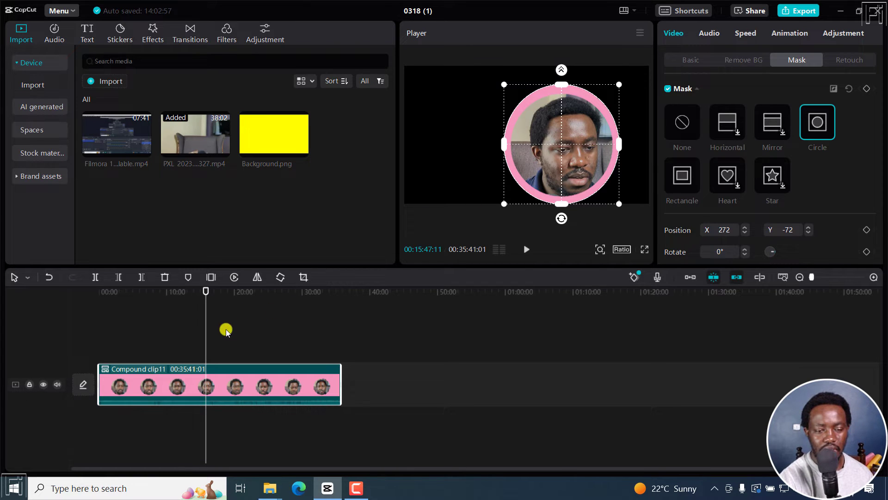
- Scale the circled face to 48% bottom-right and put the Filmora recording on the track beneath
{"action": "left_click", "coordinate": [692, 60]}
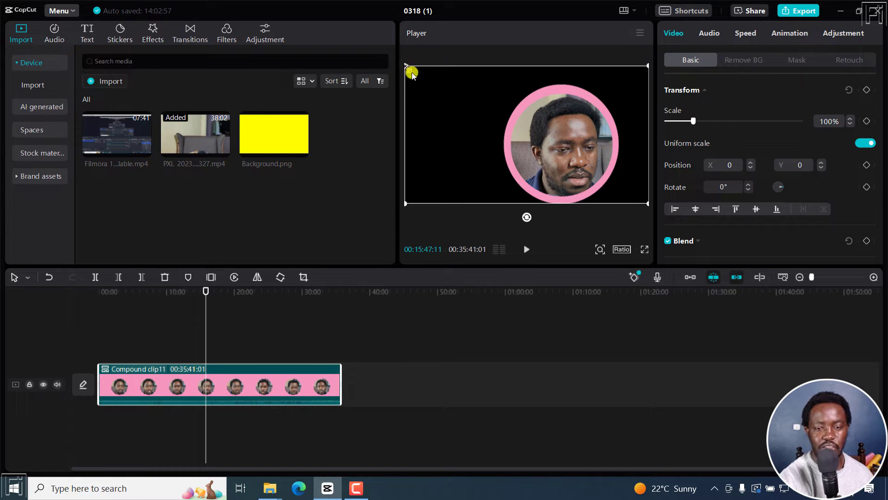
{"action": "left_click_drag", "start_coordinate": [405, 66], "coordinate": [606, 168]}
{"action": "left_click_drag", "start_coordinate": [155, 368], "coordinate": [154, 349]}
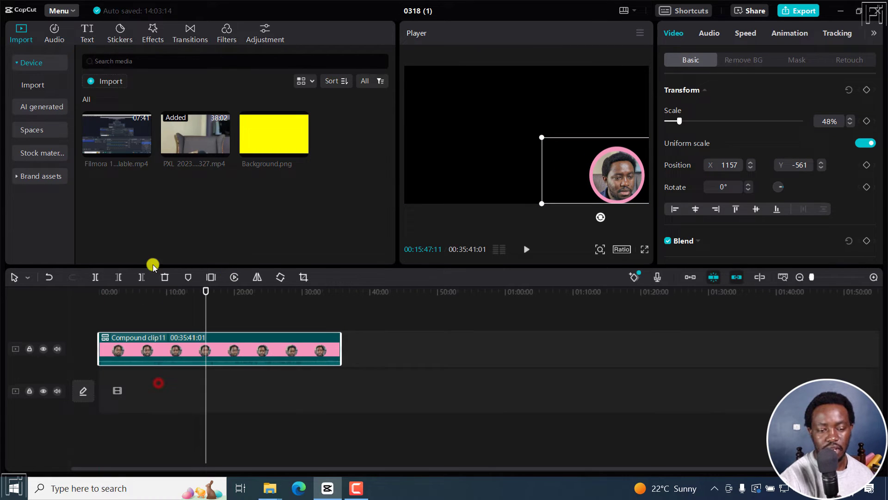
{"action": "left_click_drag", "start_coordinate": [126, 178], "coordinate": [96, 383]}
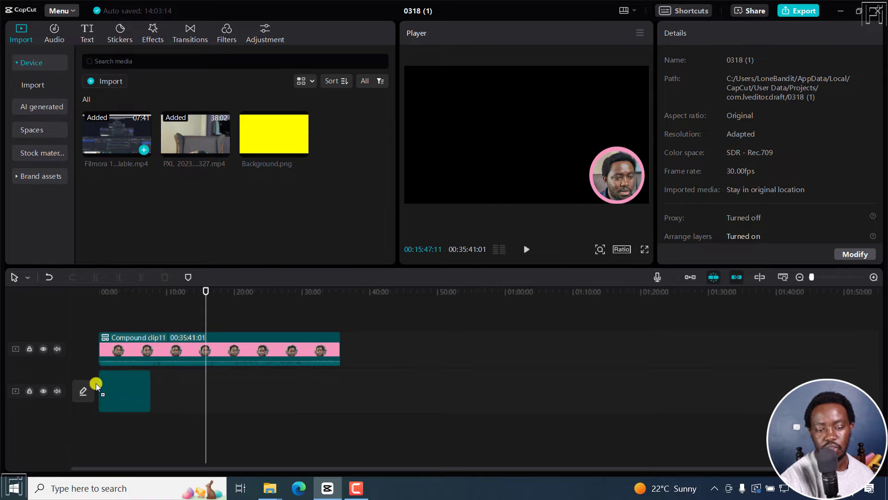
- Preview the composite, then delete both clips from the timeline
{"action": "left_click", "coordinate": [115, 288]}
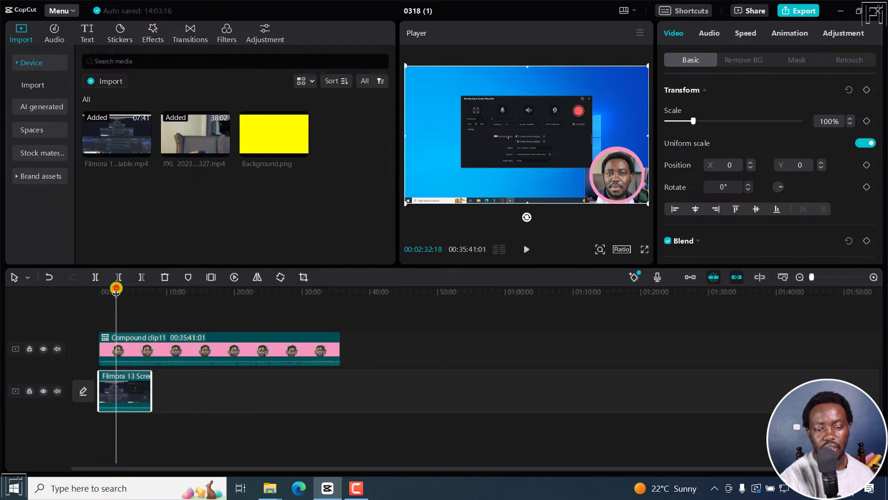
{"action": "left_click_drag", "start_coordinate": [115, 292], "coordinate": [87, 295]}
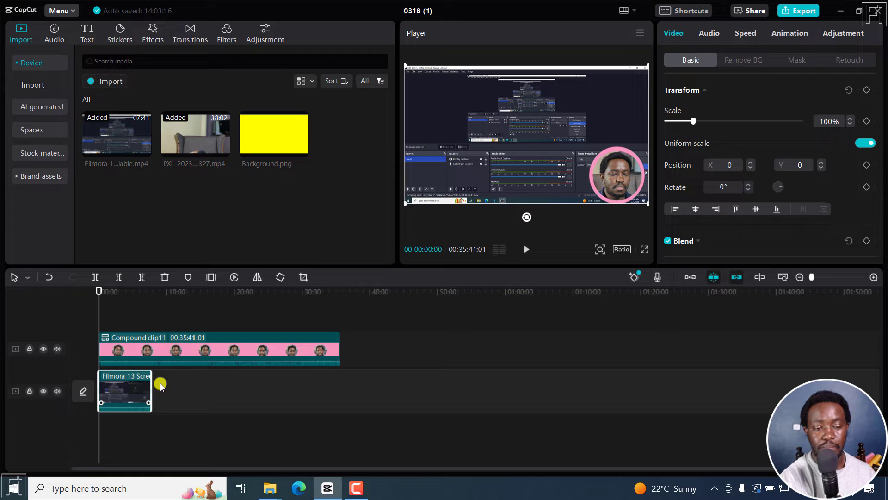
{"action": "left_click_drag", "start_coordinate": [203, 425], "coordinate": [114, 340]}
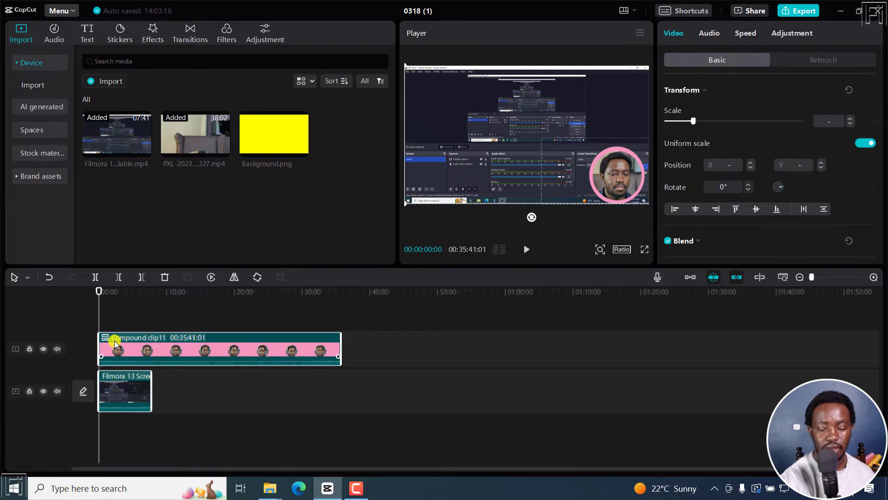
{"action": "key", "text": "Delete"}
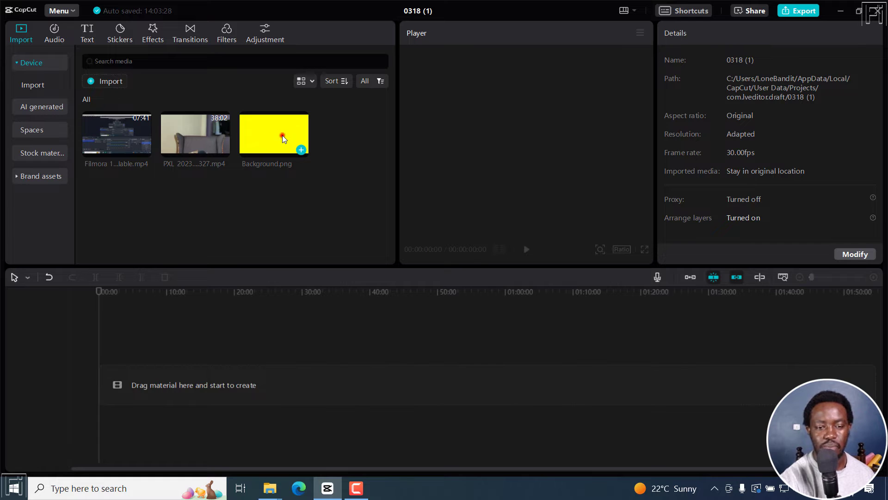
- Stack the PXL video above Background.png and find where speaking begins at 00:08:18
{"action": "left_click_drag", "start_coordinate": [282, 135], "coordinate": [91, 379]}
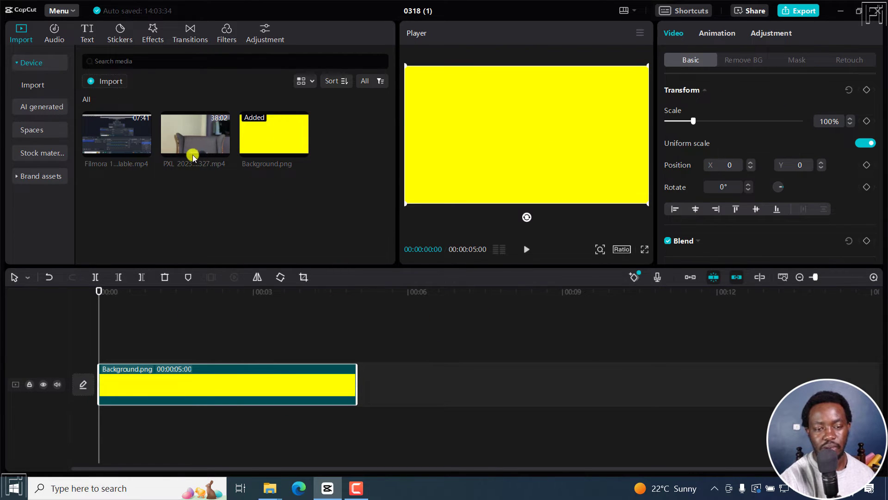
{"action": "left_click_drag", "start_coordinate": [193, 158], "coordinate": [94, 350]}
{"action": "left_click", "coordinate": [145, 290]}
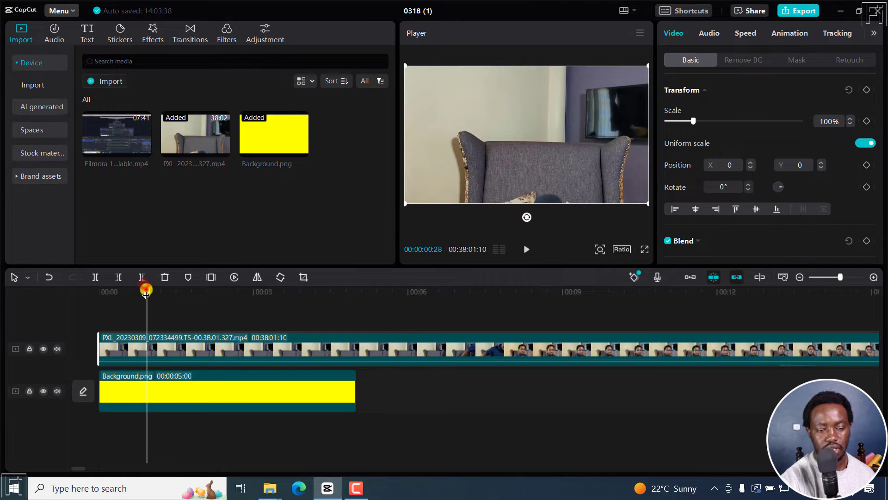
{"action": "left_click", "coordinate": [230, 290]}
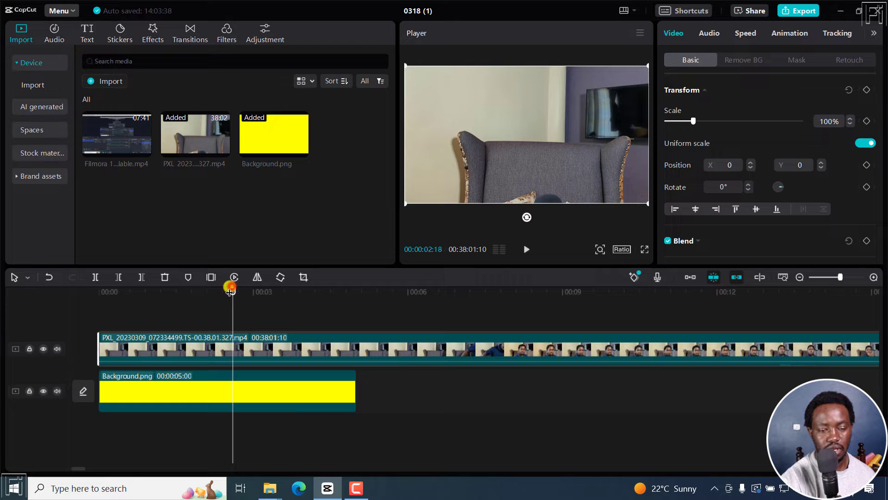
{"action": "left_click", "coordinate": [295, 289]}
{"action": "left_click", "coordinate": [332, 289]}
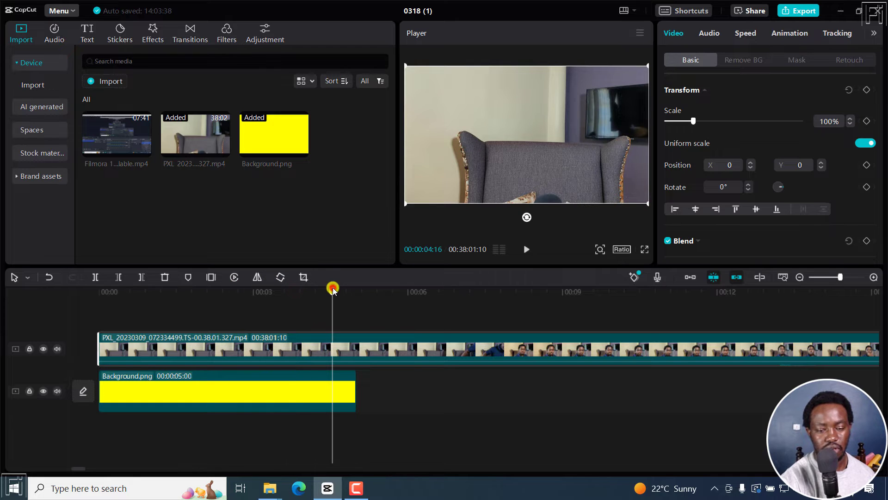
{"action": "left_click", "coordinate": [480, 291]}
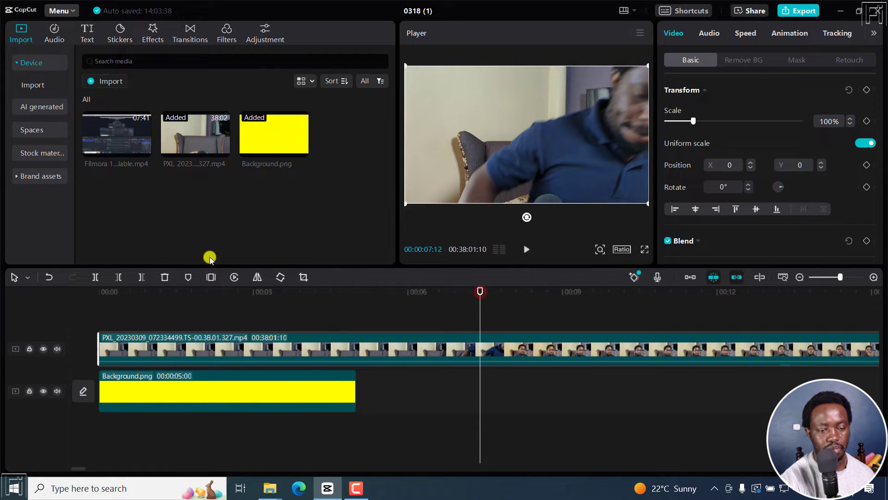
{"action": "left_click", "coordinate": [541, 290]}
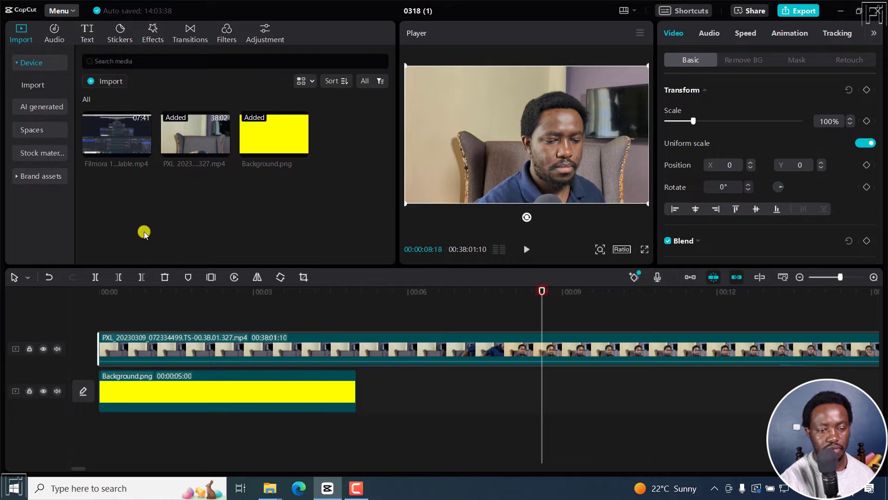
- Split at 00:08:18, delete the opening part and slide the rest to the track start
{"action": "left_click", "coordinate": [95, 278]}
{"action": "left_click", "coordinate": [440, 354]}
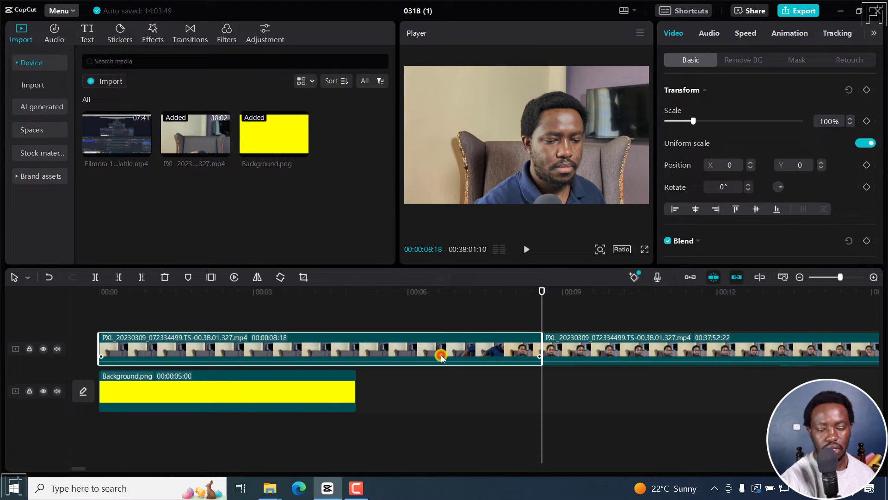
{"action": "key", "text": "Delete"}
{"action": "left_click_drag", "start_coordinate": [572, 355], "coordinate": [130, 354]}
- Cut the video at 5 seconds to match the background and delete the remainder
{"action": "left_click", "coordinate": [352, 293]}
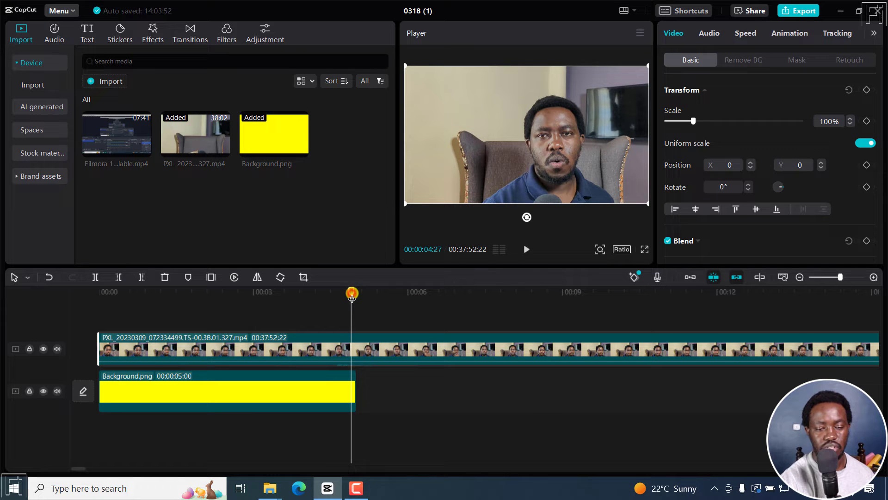
{"action": "left_click_drag", "start_coordinate": [351, 288], "coordinate": [357, 290]}
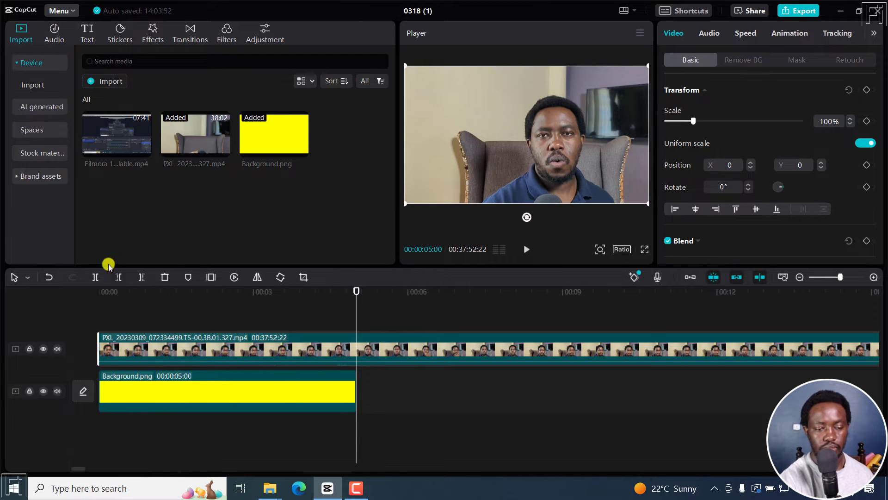
{"action": "left_click", "coordinate": [96, 277]}
{"action": "key", "text": "Delete"}
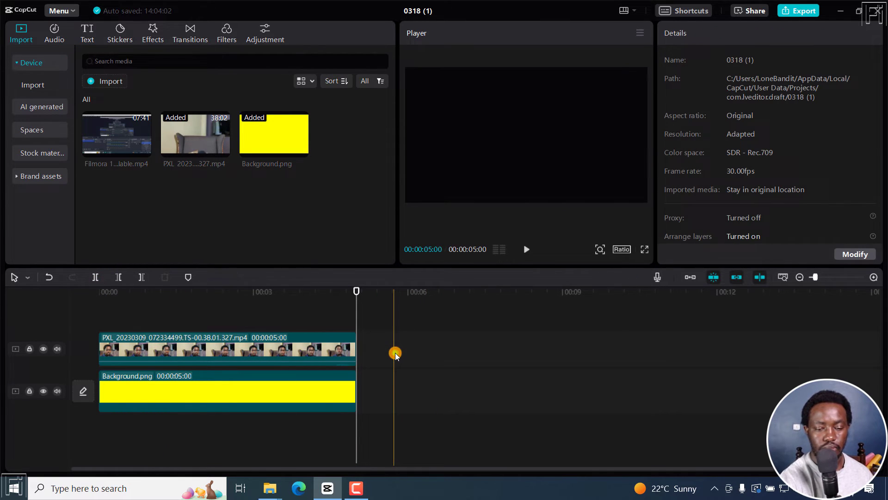
- Crop the talking-head clip with a Circle mask centred on the face at X 269, Y -47
{"action": "left_click", "coordinate": [246, 293]}
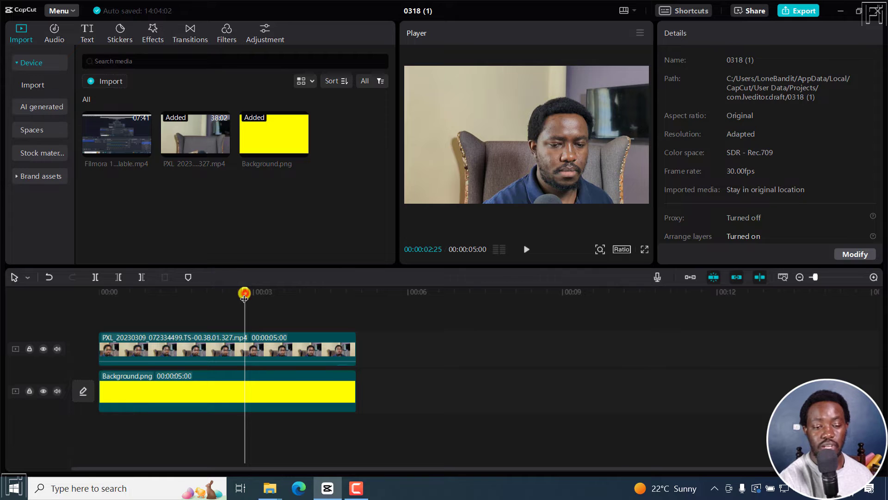
{"action": "left_click", "coordinate": [252, 353]}
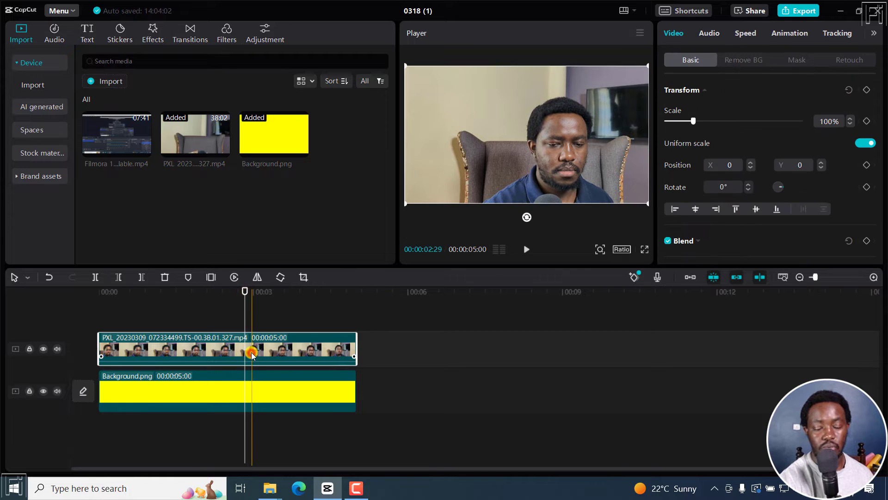
{"action": "left_click", "coordinate": [798, 60]}
{"action": "left_click", "coordinate": [817, 123]}
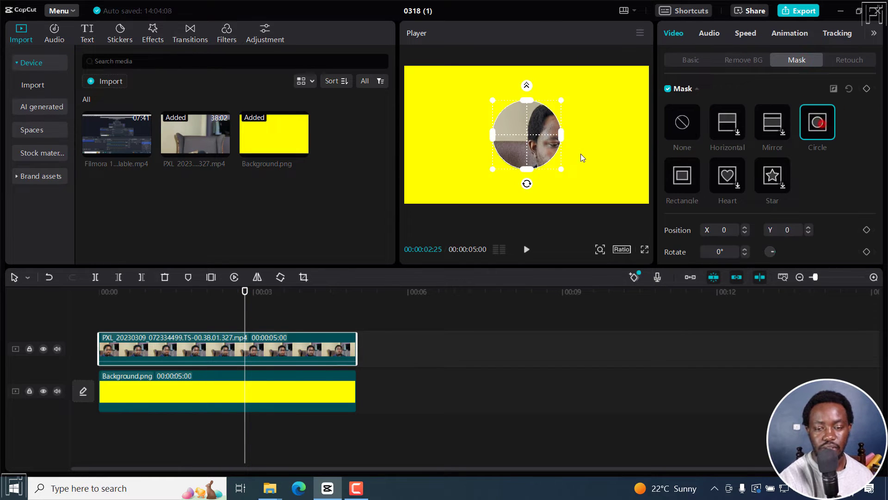
{"action": "left_click_drag", "start_coordinate": [561, 169], "coordinate": [569, 181]}
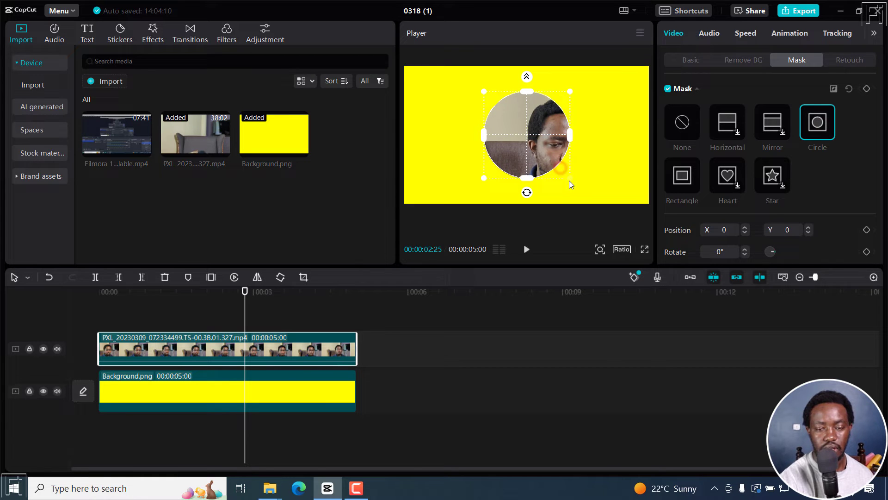
{"action": "left_click_drag", "start_coordinate": [509, 128], "coordinate": [544, 139]}
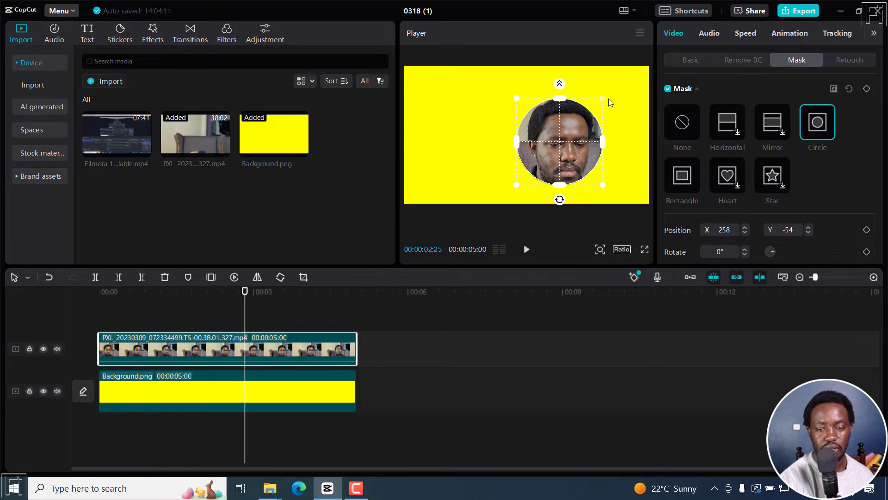
{"action": "left_click_drag", "start_coordinate": [601, 99], "coordinate": [610, 93]}
{"action": "left_click", "coordinate": [562, 137]}
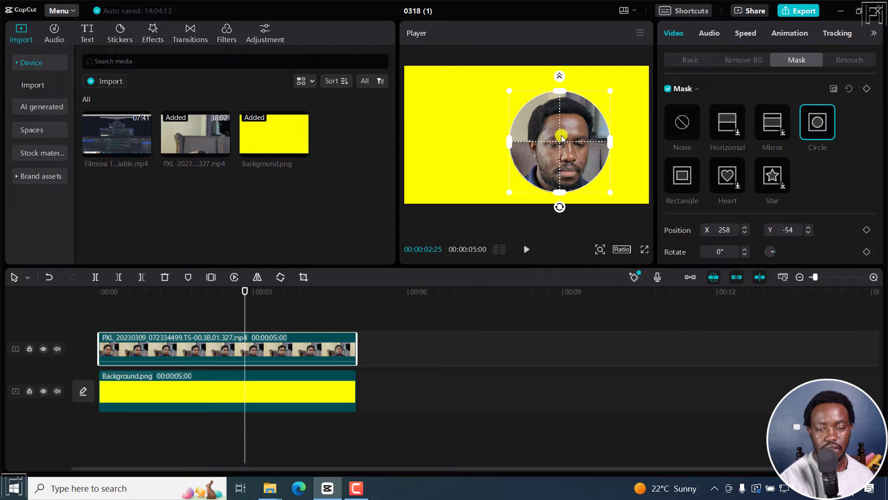
{"action": "left_click_drag", "start_coordinate": [562, 139], "coordinate": [563, 139]}
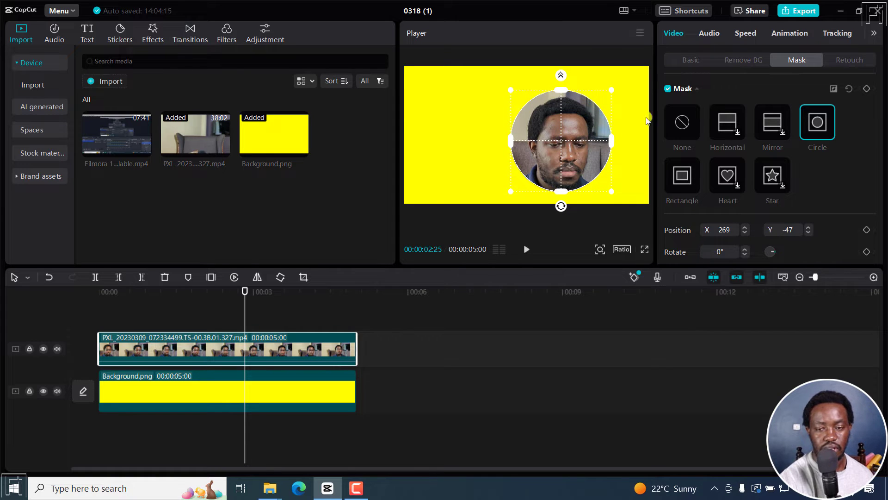
{"action": "left_click", "coordinate": [702, 59]}
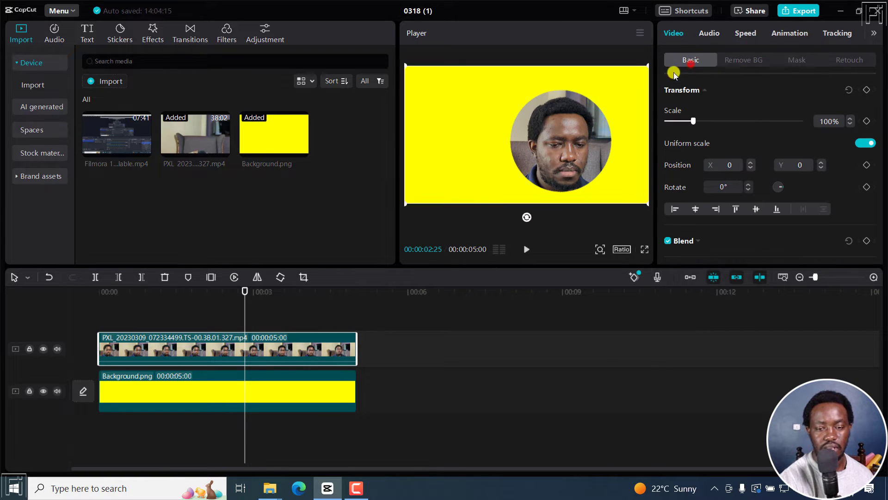
- Give Background.png its own circle mask at X 179, Y -24, leaving a thin yellow ring
{"action": "left_click", "coordinate": [236, 396]}
{"action": "left_click", "coordinate": [797, 59]}
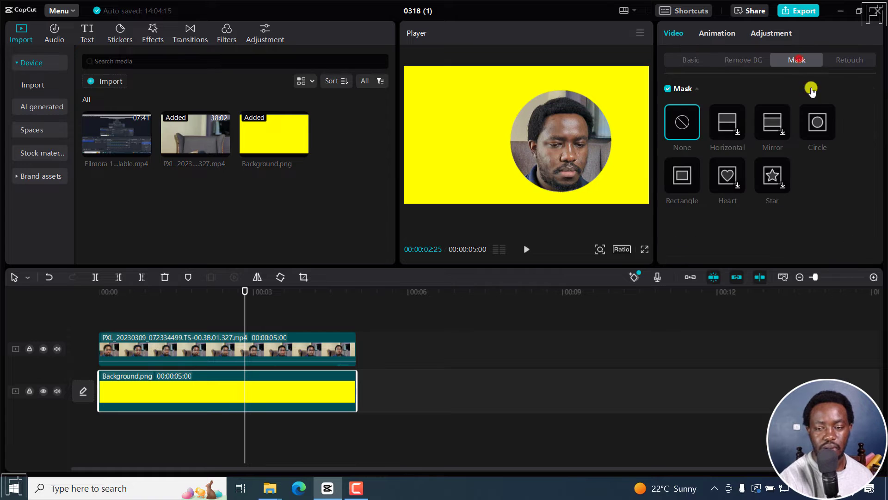
{"action": "left_click", "coordinate": [818, 125]}
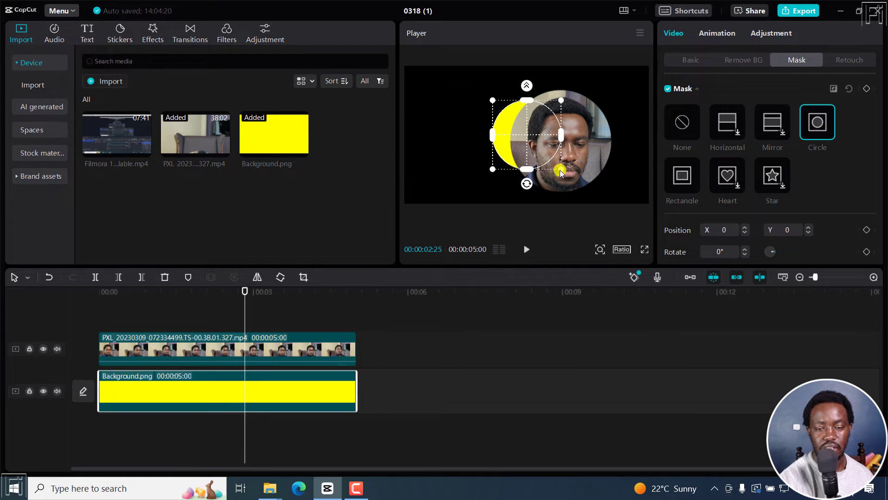
{"action": "left_click_drag", "start_coordinate": [560, 172], "coordinate": [576, 184]}
{"action": "left_click_drag", "start_coordinate": [508, 129], "coordinate": [536, 135]}
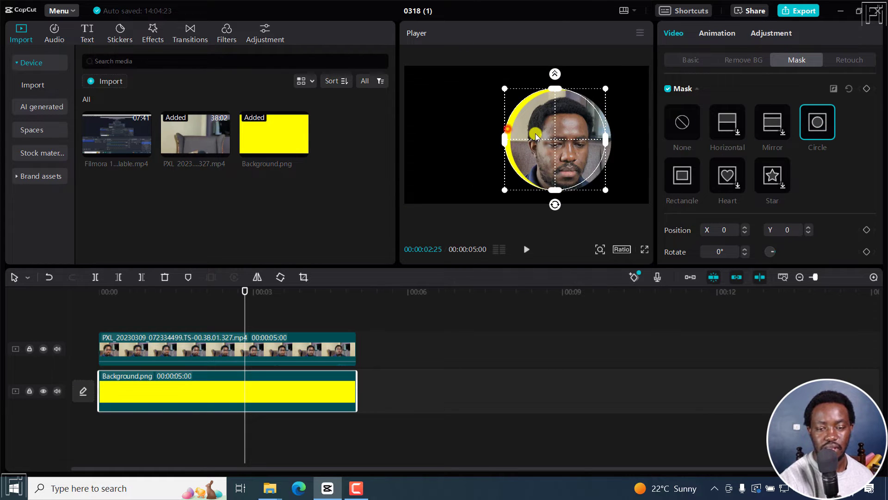
{"action": "mouse_move", "coordinate": [606, 88]}
{"action": "left_mouse_down"}
{"action": "mouse_move", "coordinate": [620, 79]}
{"action": "mouse_move", "coordinate": [615, 92]}
{"action": "left_mouse_up"}
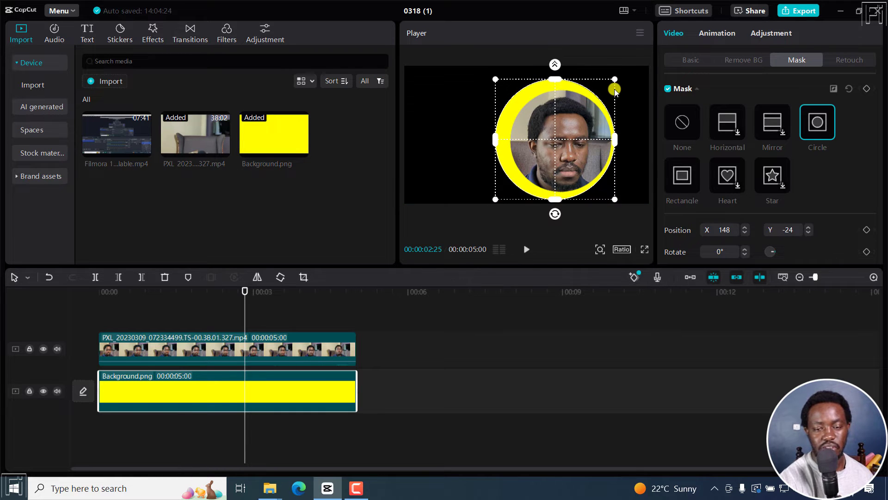
{"action": "left_click_drag", "start_coordinate": [542, 111], "coordinate": [544, 115]}
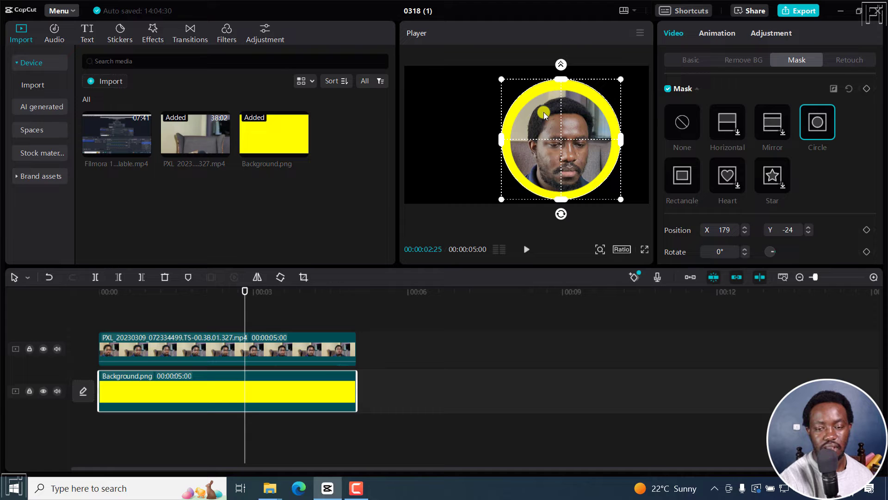
{"action": "left_click_drag", "start_coordinate": [620, 79], "coordinate": [615, 83]}
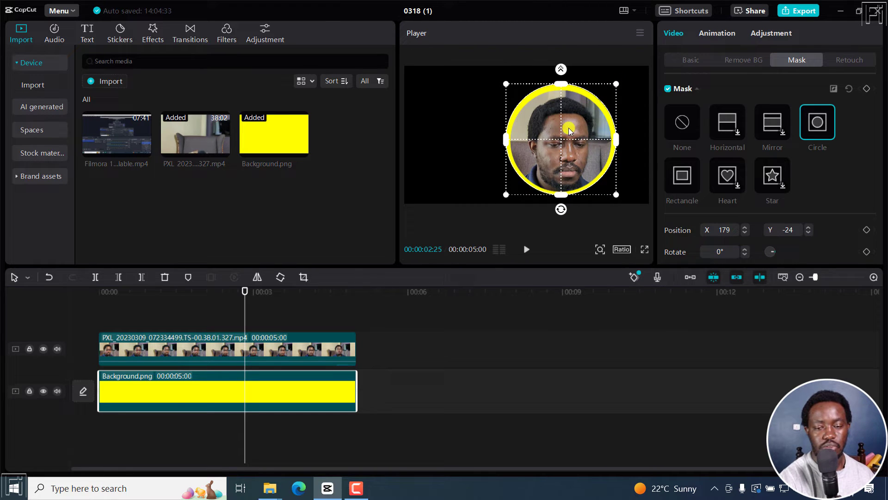
- Merge the face and yellow background clips into one compound clip
{"action": "left_click", "coordinate": [265, 313]}
{"action": "left_click_drag", "start_coordinate": [232, 316], "coordinate": [215, 409]}
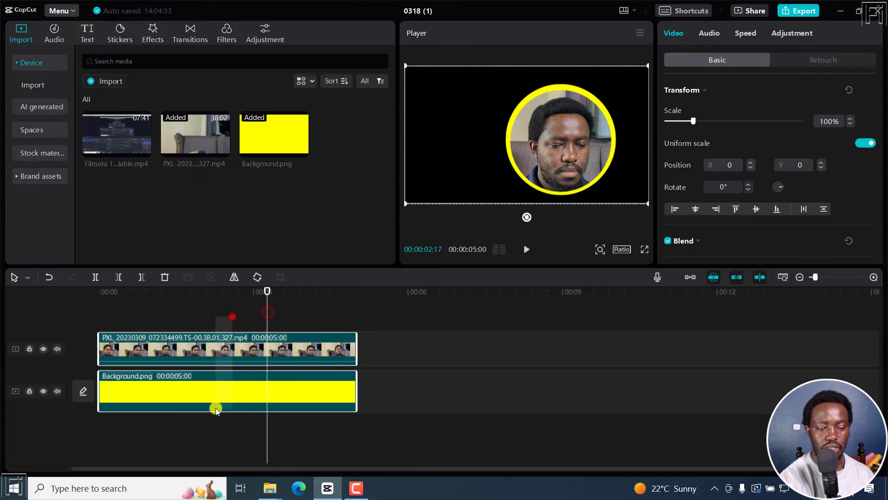
{"action": "right_click", "coordinate": [228, 339]}
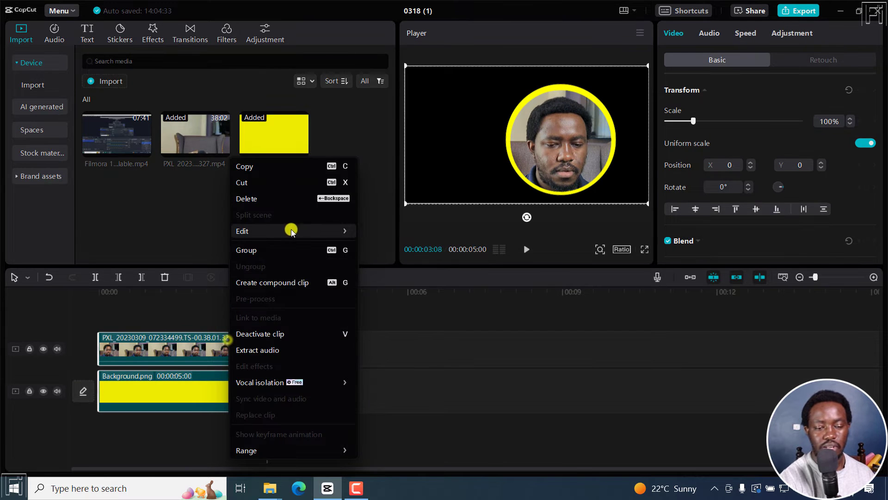
{"action": "left_click", "coordinate": [266, 283]}
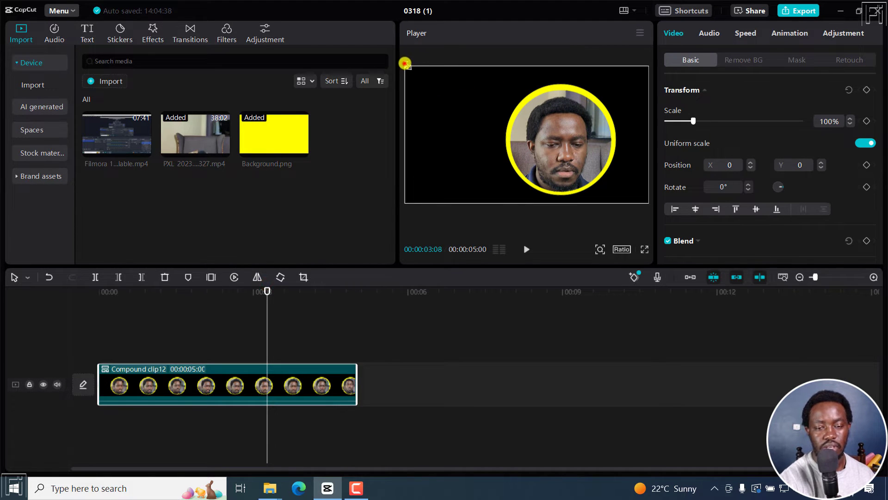
- Scale the compound clip to 45%, place it bottom-left, and move it up a track
{"action": "left_click_drag", "start_coordinate": [405, 63], "coordinate": [472, 101]}
{"action": "left_click_drag", "start_coordinate": [530, 135], "coordinate": [423, 174]}
{"action": "left_click", "coordinate": [185, 369]}
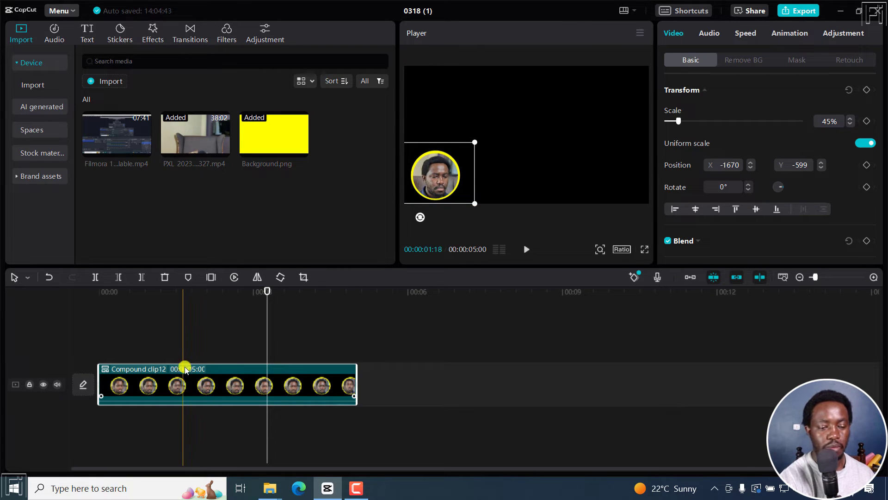
{"action": "left_click_drag", "start_coordinate": [185, 369], "coordinate": [187, 340]}
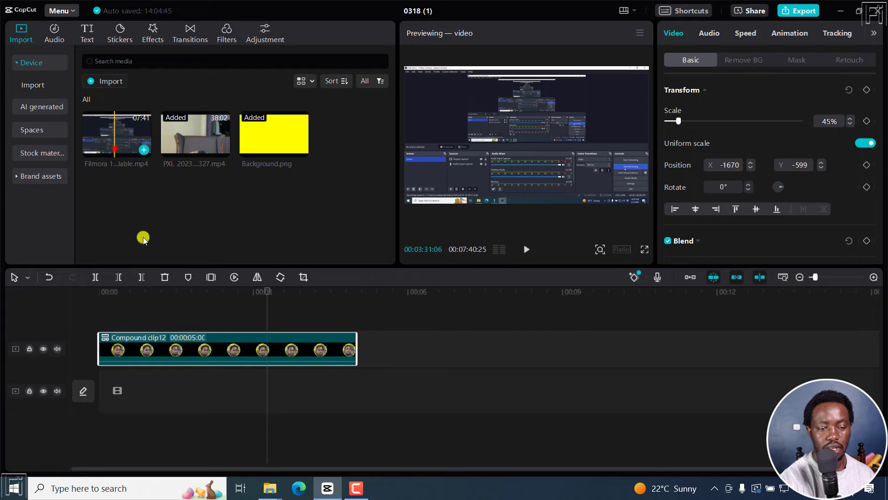
- Put the 07:40:25 Filmora recording on the main track beneath the circle and preview it
{"action": "left_click_drag", "start_coordinate": [143, 238], "coordinate": [106, 377]}
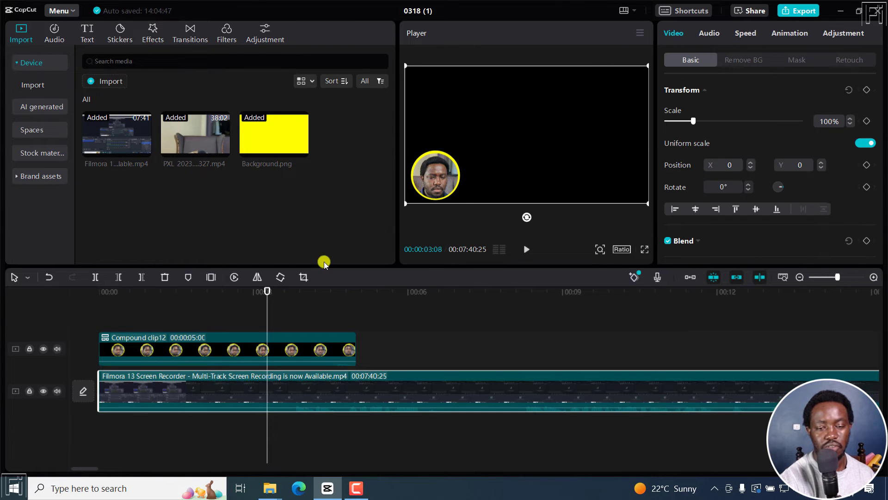
{"action": "left_click", "coordinate": [147, 290]}
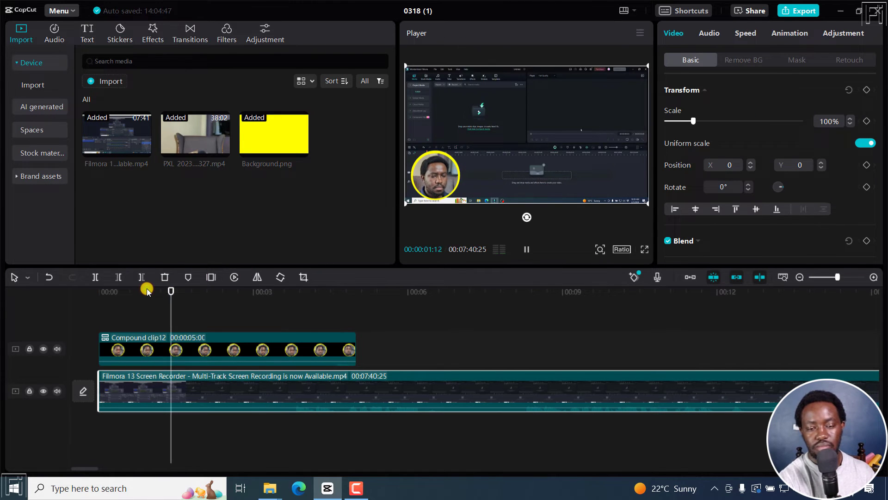
{"action": "key", "text": "space"}
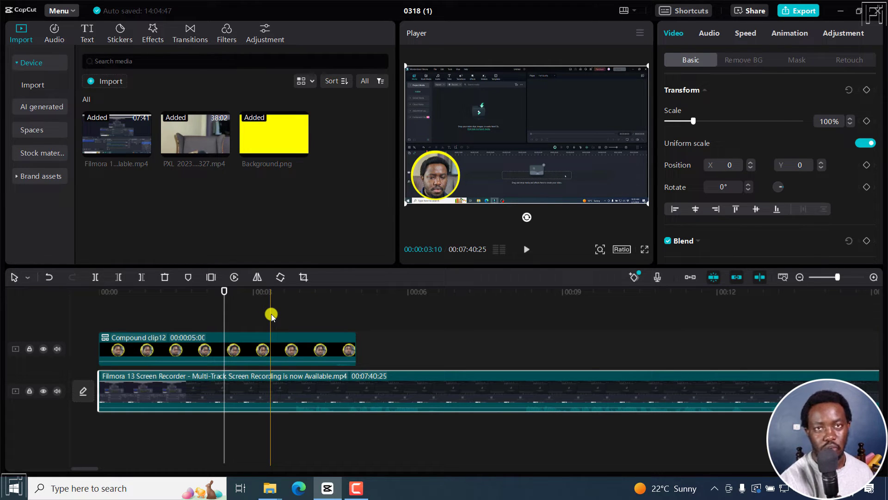
{"action": "left_click_drag", "start_coordinate": [272, 316], "coordinate": [218, 387]}
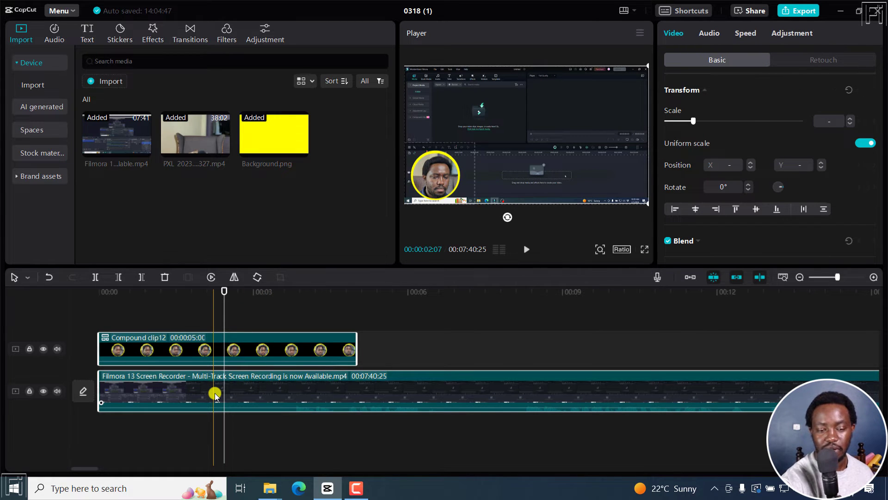
- Replace the timeline with the PXL clip, cut off its first 04:35 and close the gap
{"action": "key", "text": "Delete"}
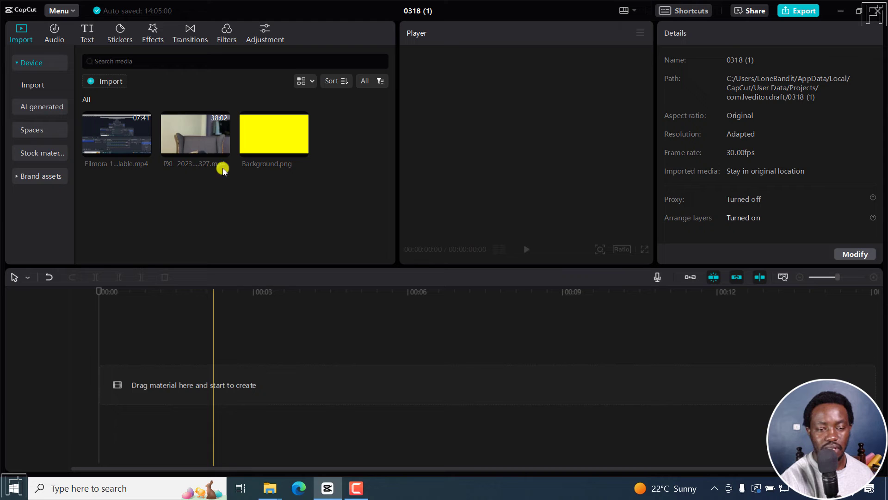
{"action": "left_click_drag", "start_coordinate": [195, 143], "coordinate": [102, 376]}
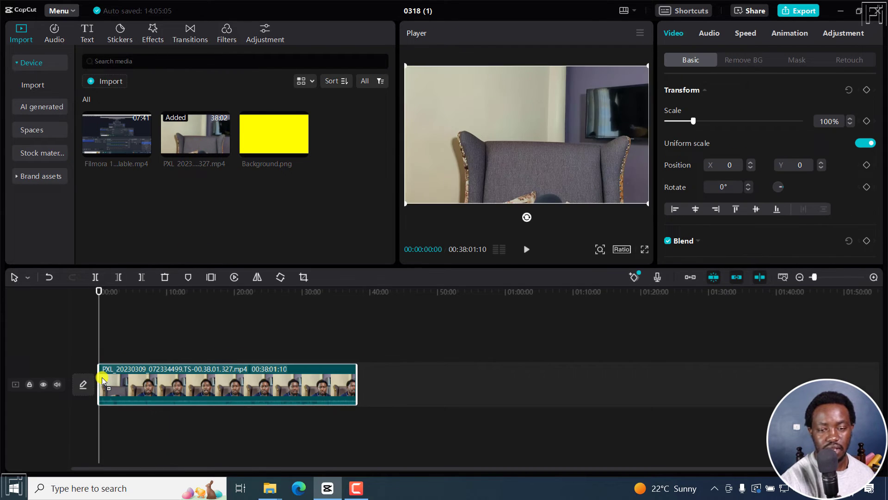
{"action": "left_click", "coordinate": [158, 295]}
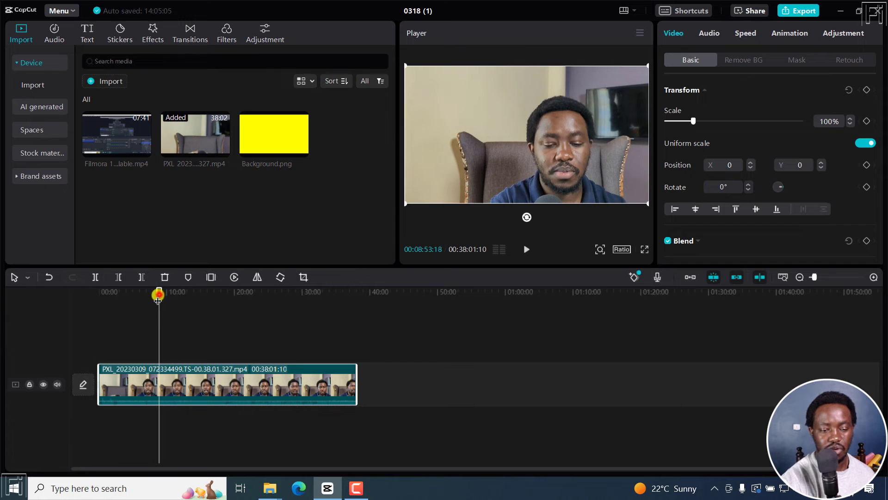
{"action": "left_click", "coordinate": [130, 294]}
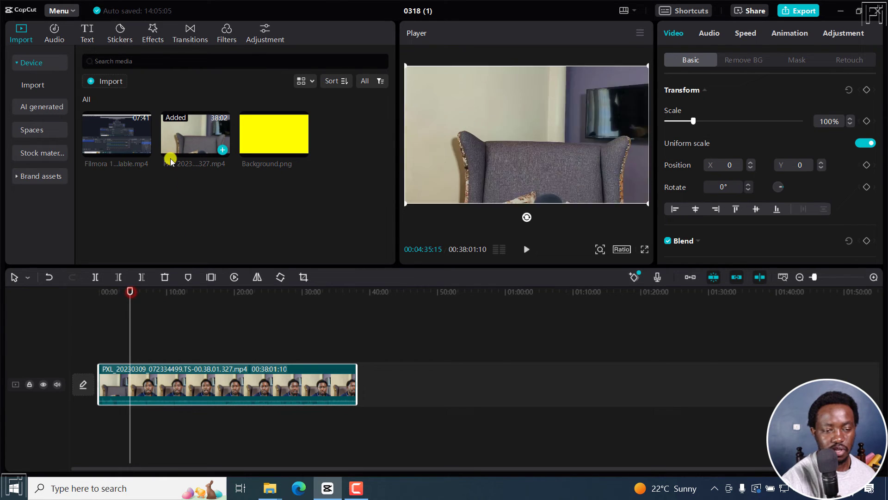
{"action": "left_click", "coordinate": [95, 277]}
{"action": "left_click", "coordinate": [120, 388]}
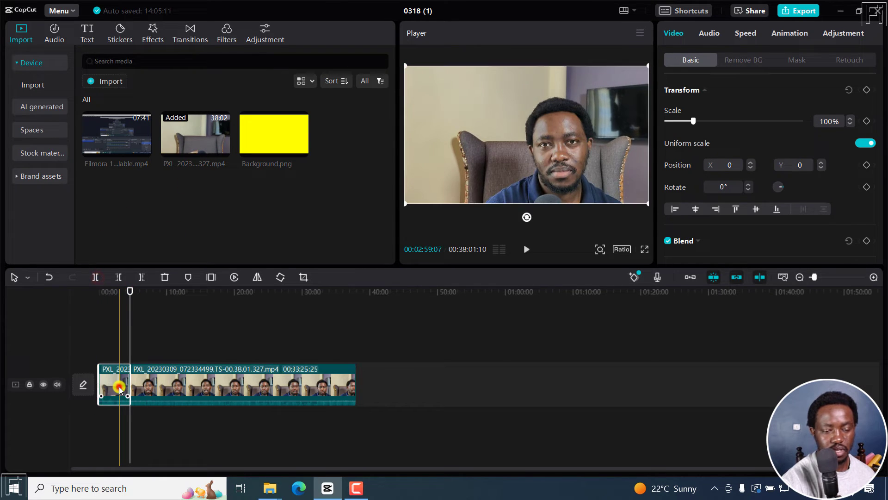
{"action": "key", "text": "Delete"}
{"action": "left_click_drag", "start_coordinate": [135, 388], "coordinate": [83, 387]}
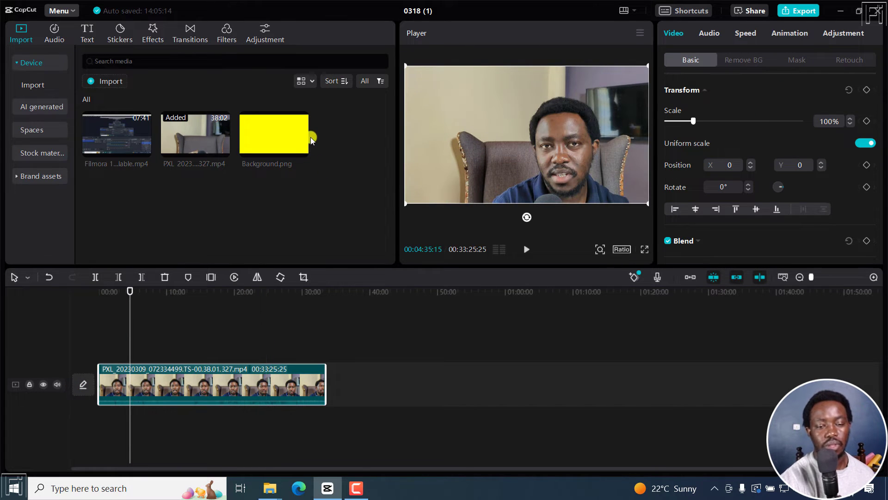
- Apply a Circle mask, enlarge it and position it at X 298, Y -76 over the face
{"action": "left_click", "coordinate": [796, 59]}
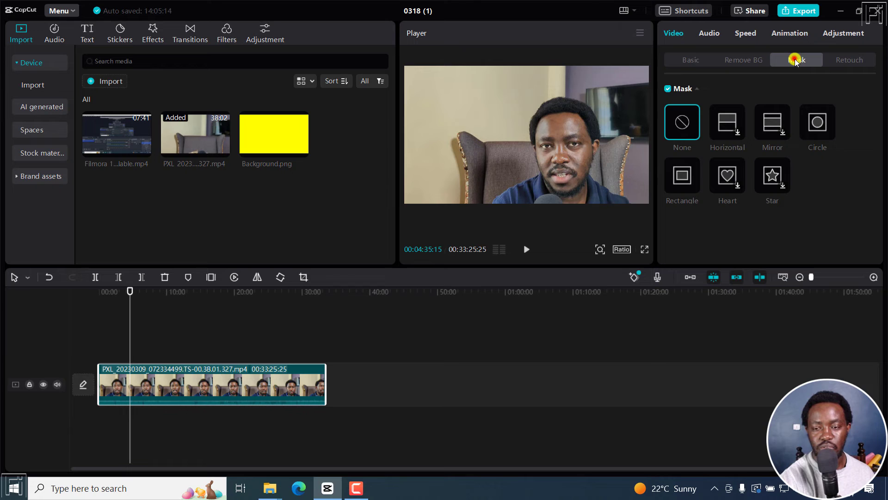
{"action": "left_click", "coordinate": [817, 124]}
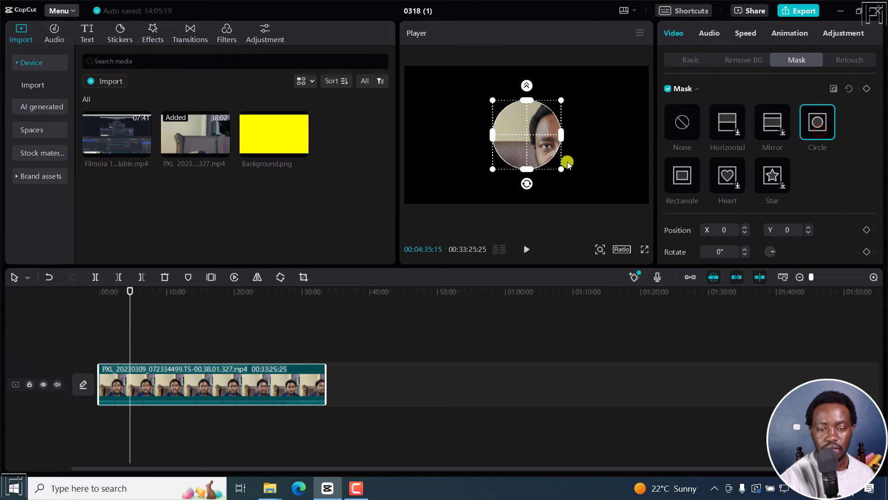
{"action": "left_click_drag", "start_coordinate": [559, 172], "coordinate": [571, 178]}
{"action": "left_click_drag", "start_coordinate": [520, 143], "coordinate": [553, 151]}
{"action": "left_click_drag", "start_coordinate": [600, 96], "coordinate": [619, 91]}
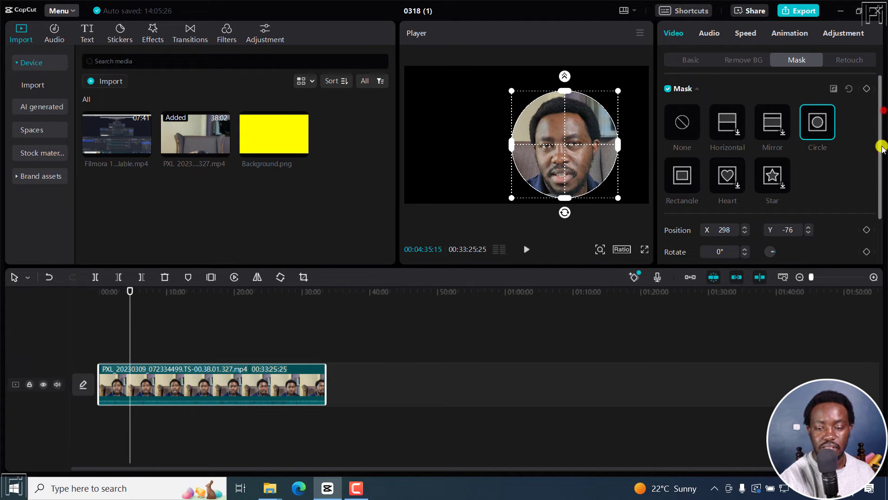
{"action": "left_click_drag", "start_coordinate": [879, 160], "coordinate": [880, 231]}
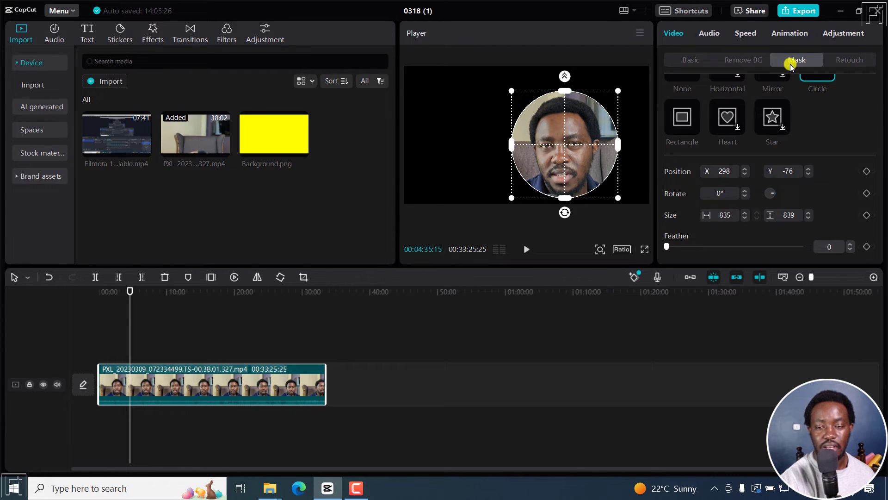
{"action": "left_click", "coordinate": [688, 61]}
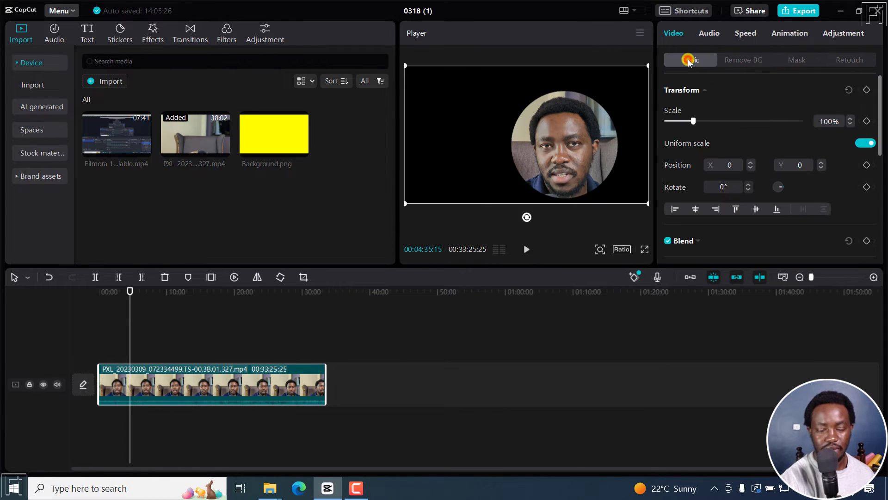
- Add a text clip spanning the whole video and replace its content with the letter 'O'
{"action": "left_click", "coordinate": [86, 37]}
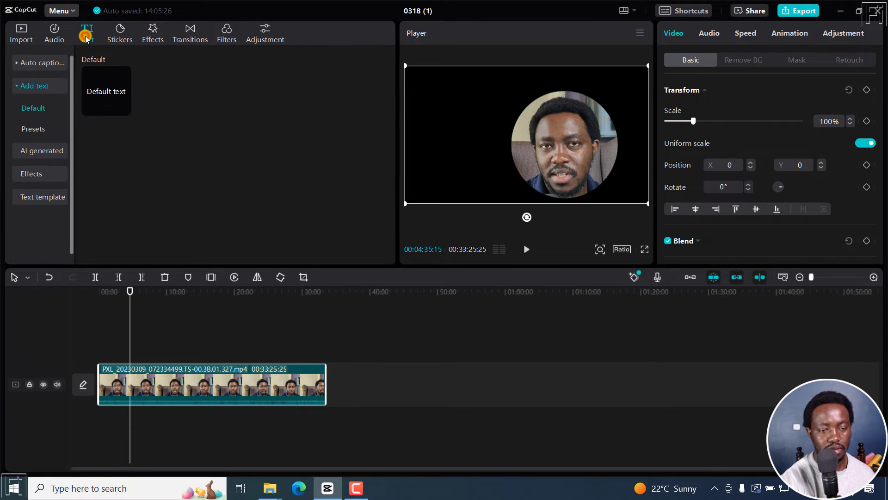
{"action": "left_click", "coordinate": [124, 109]}
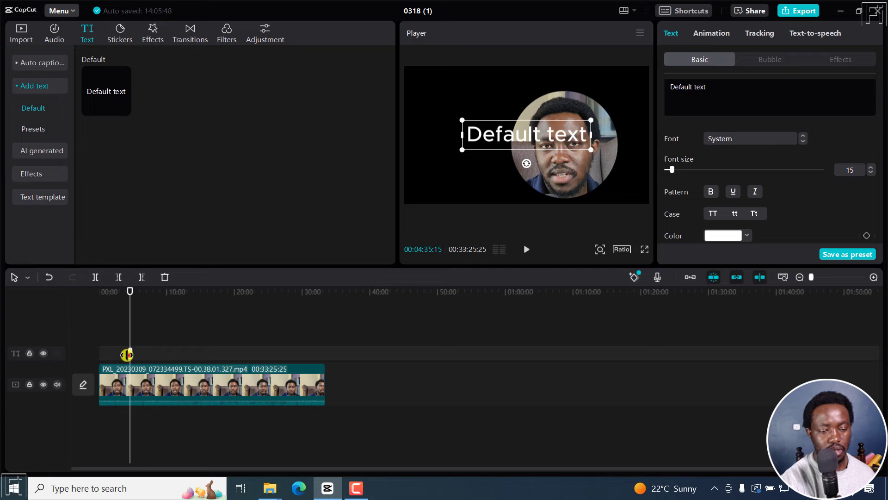
{"action": "left_click_drag", "start_coordinate": [126, 355], "coordinate": [95, 355]}
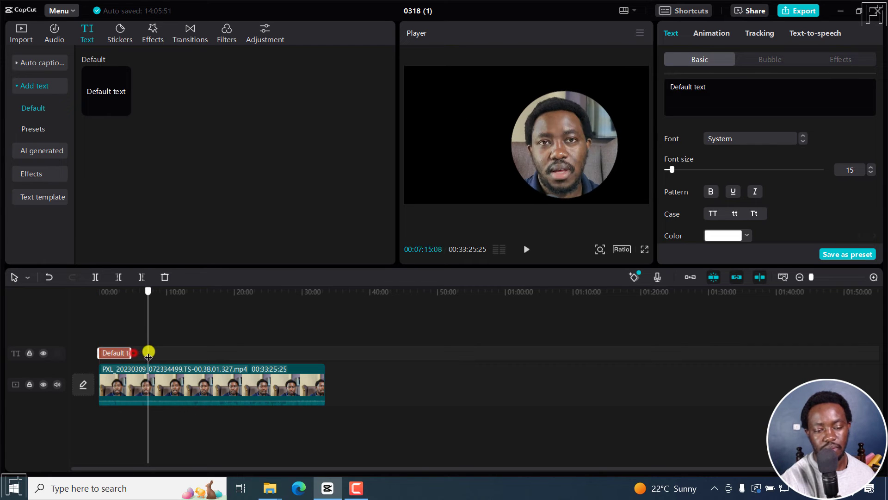
{"action": "left_click_drag", "start_coordinate": [131, 352], "coordinate": [328, 362]}
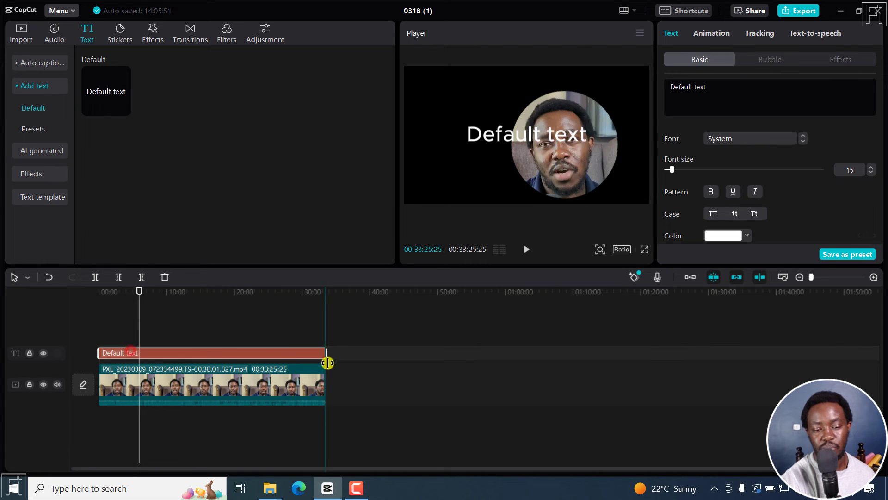
{"action": "left_click", "coordinate": [555, 157]}
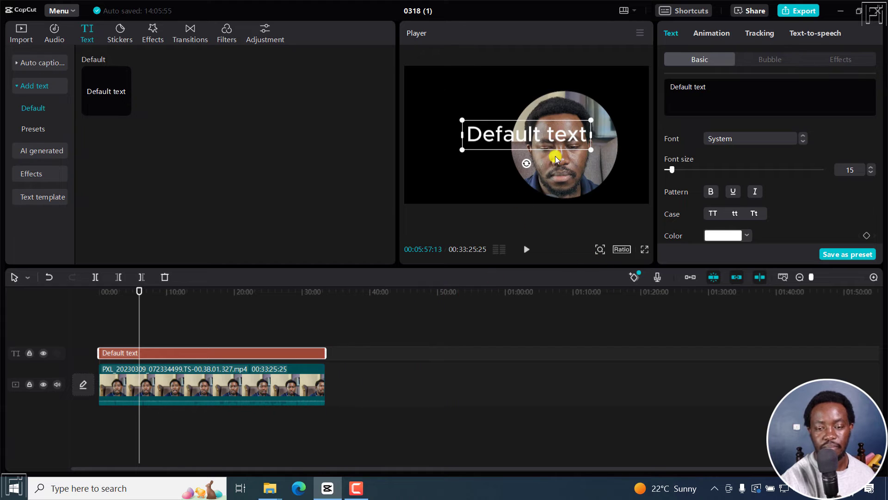
{"action": "key", "text": "ctrl+a"}
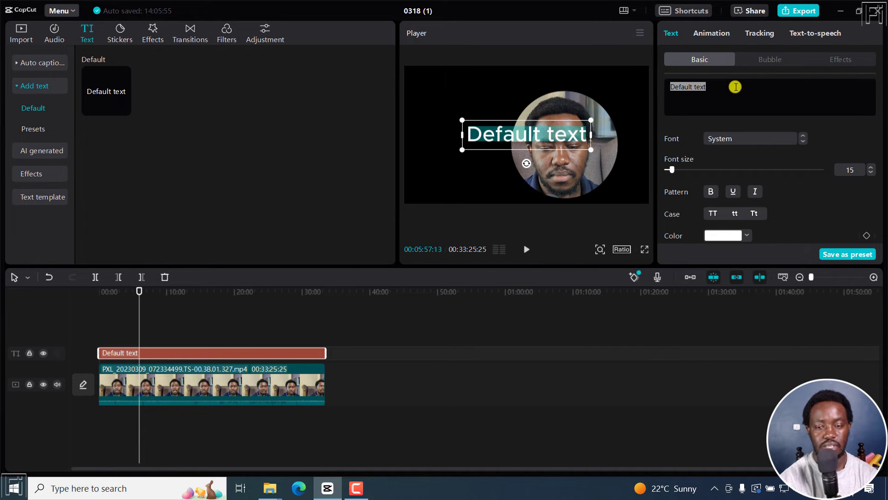
{"action": "key", "text": "BackSpace"}
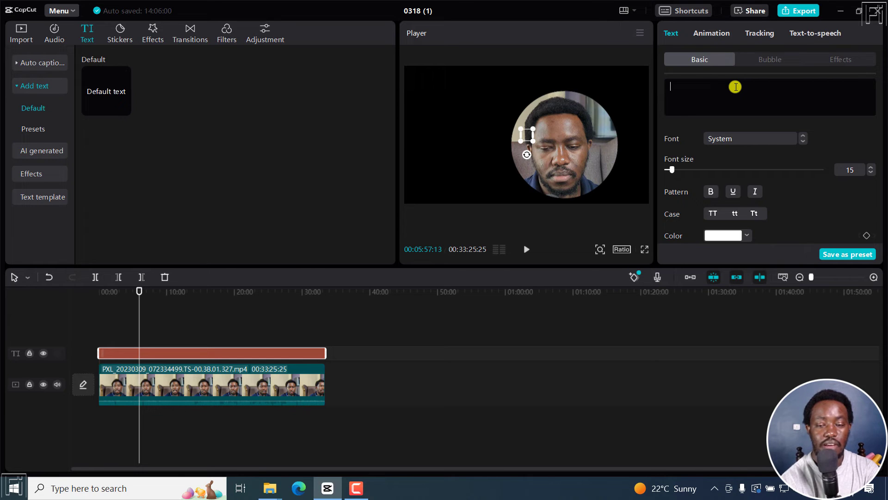
{"action": "type", "text": "."}
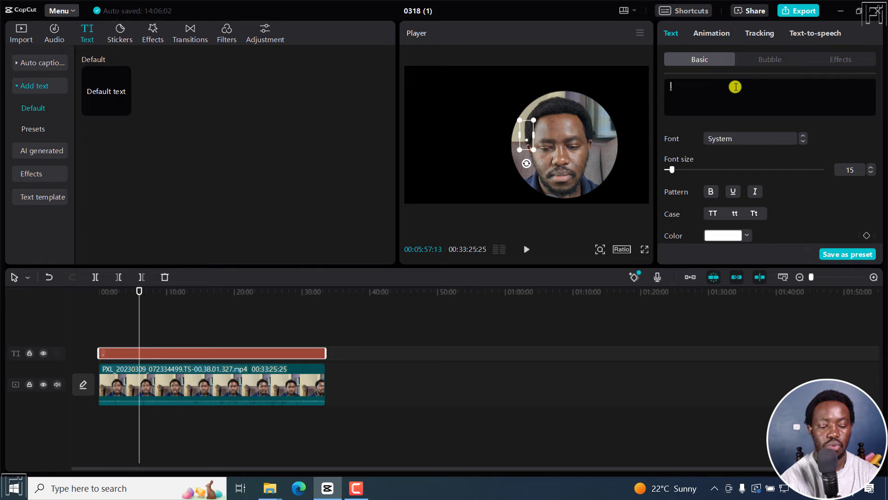
{"action": "type", "text": "O"}
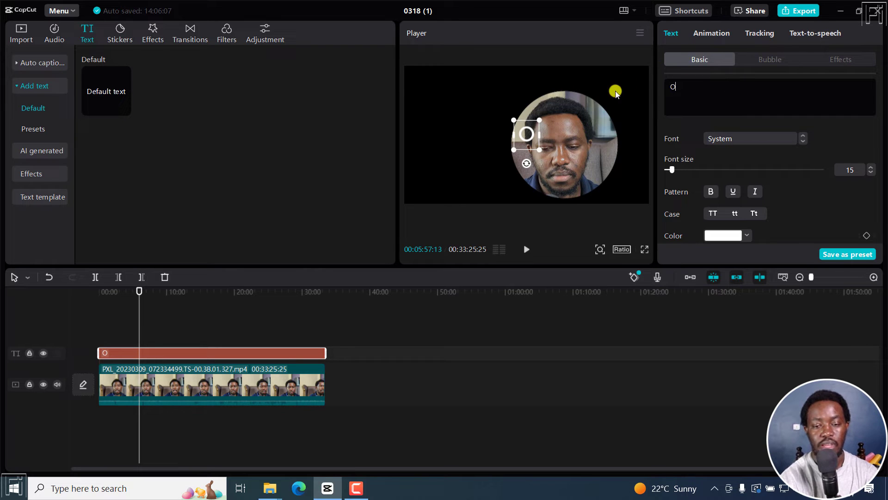
- Enlarge the O to font size 28 and centre it around the face
{"action": "left_click_drag", "start_coordinate": [538, 152], "coordinate": [590, 209]}
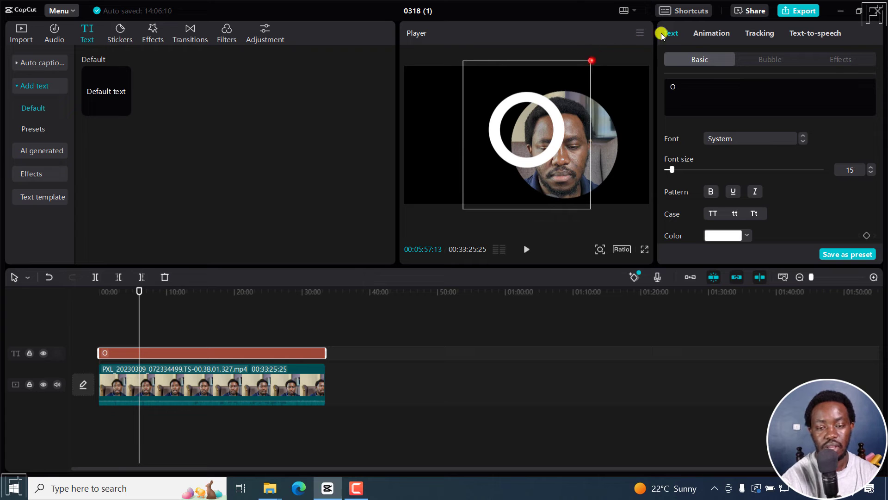
{"action": "mouse_move", "coordinate": [591, 60]}
{"action": "left_mouse_down"}
{"action": "mouse_move", "coordinate": [578, 68]}
{"action": "mouse_move", "coordinate": [591, 60]}
{"action": "left_mouse_up"}
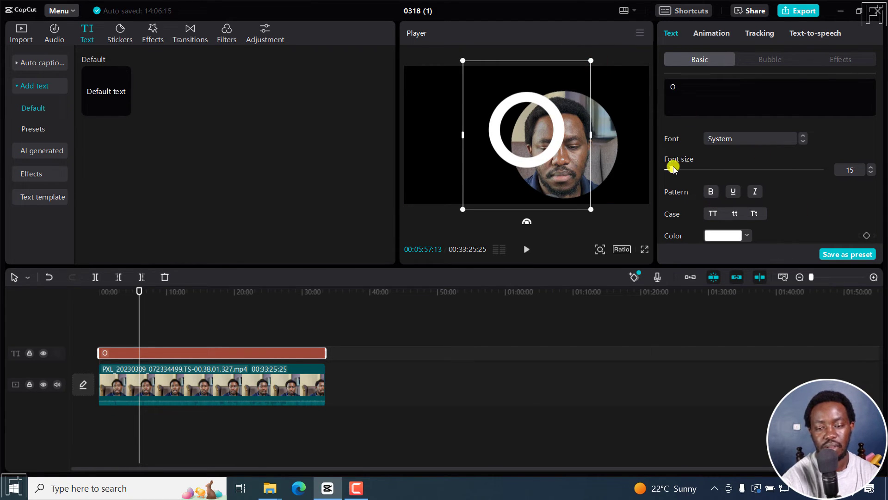
{"action": "left_click_drag", "start_coordinate": [673, 169], "coordinate": [679, 170]}
{"action": "left_click_drag", "start_coordinate": [503, 174], "coordinate": [542, 195]}
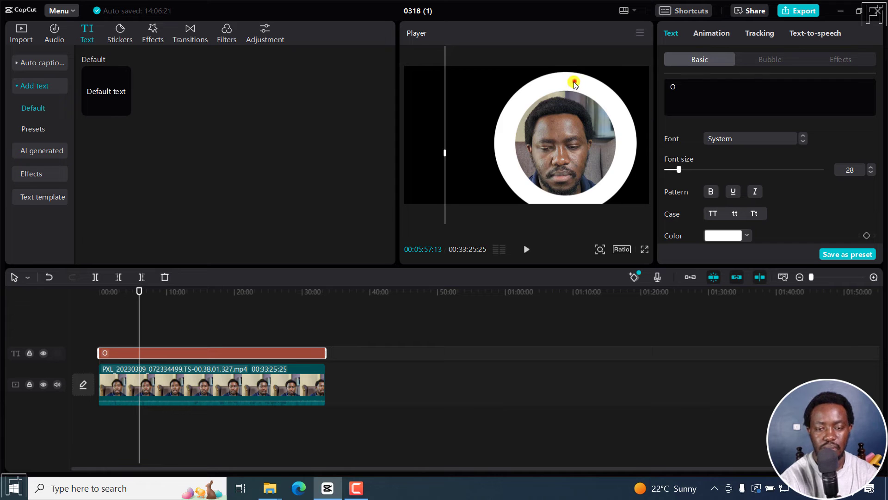
{"action": "left_click_drag", "start_coordinate": [574, 81], "coordinate": [572, 82]}
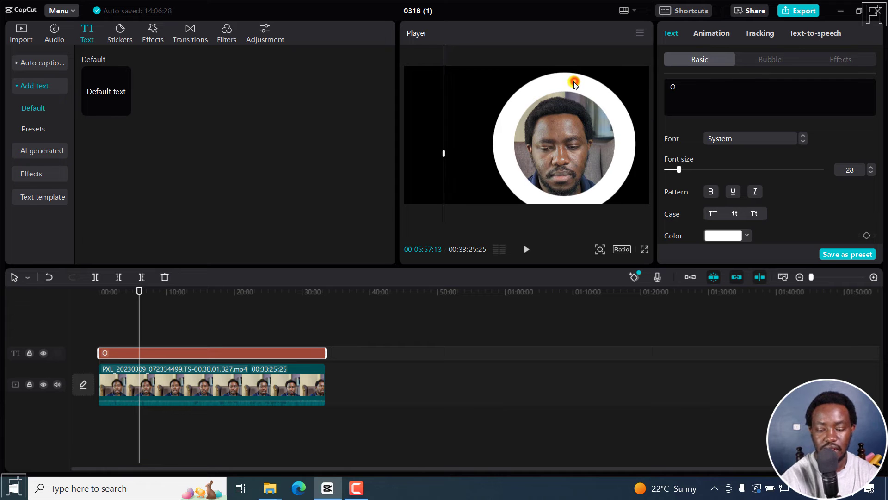
- Colour the O ring olive green, hex 6E8222
{"action": "left_click", "coordinate": [718, 236]}
{"action": "left_click_drag", "start_coordinate": [734, 280], "coordinate": [773, 284]}
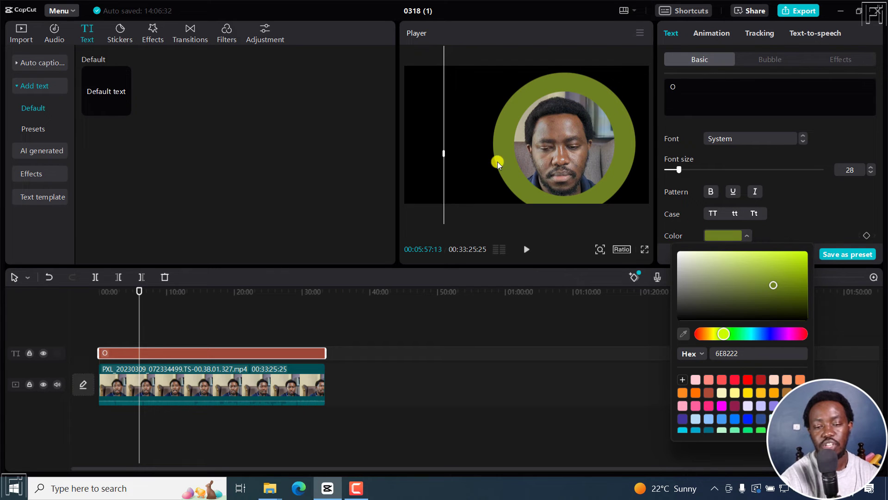
{"action": "left_click", "coordinate": [690, 92]}
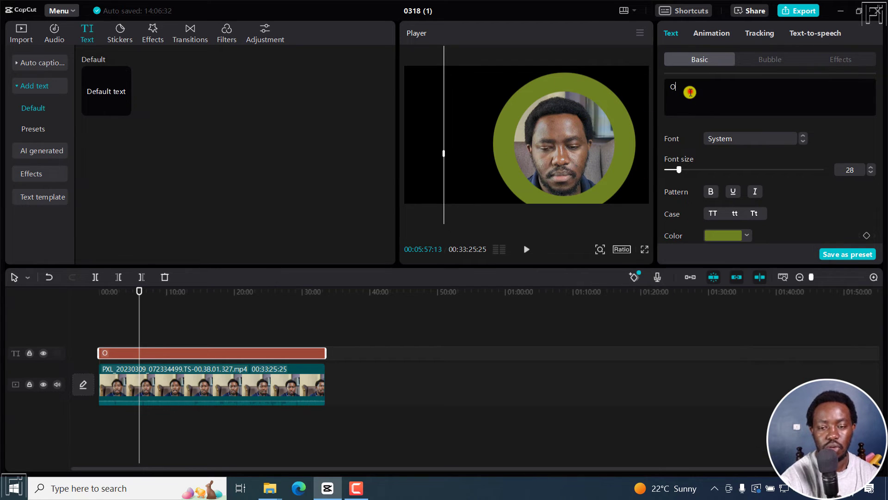
- Replace the O with a full stop at font size 130, centred as a solid disc over the face
{"action": "double_click", "coordinate": [689, 92]}
{"action": "type", "text": "."}
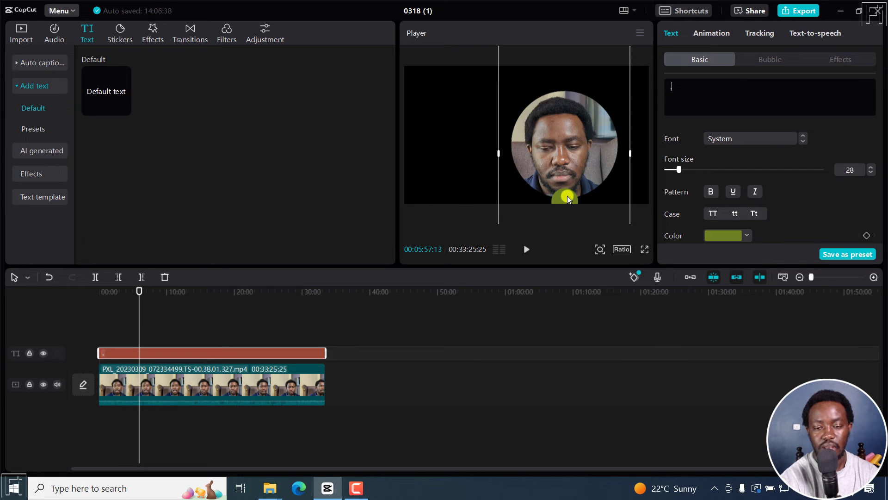
{"action": "left_click_drag", "start_coordinate": [567, 196], "coordinate": [544, 131]}
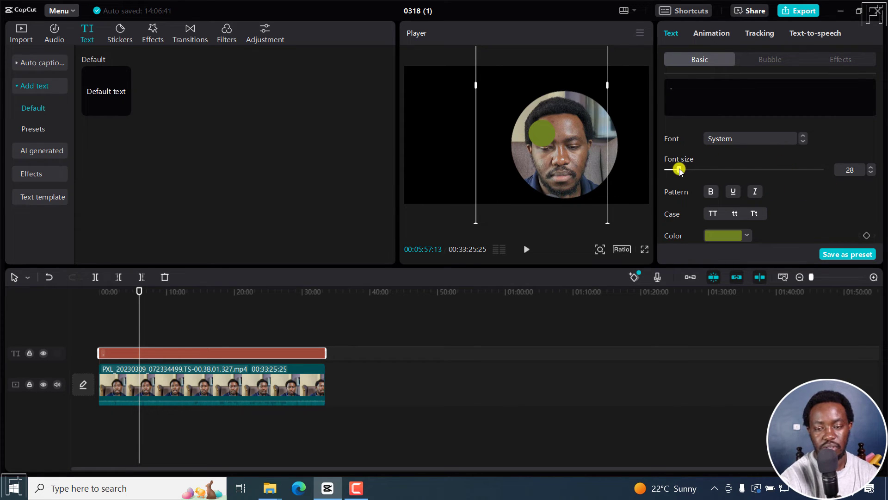
{"action": "left_click_drag", "start_coordinate": [679, 170], "coordinate": [720, 168]}
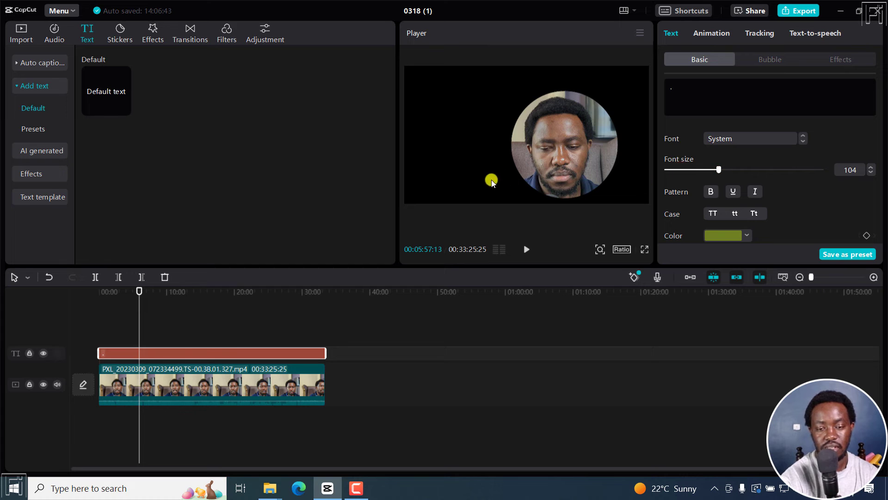
{"action": "left_click_drag", "start_coordinate": [501, 181], "coordinate": [496, 130]}
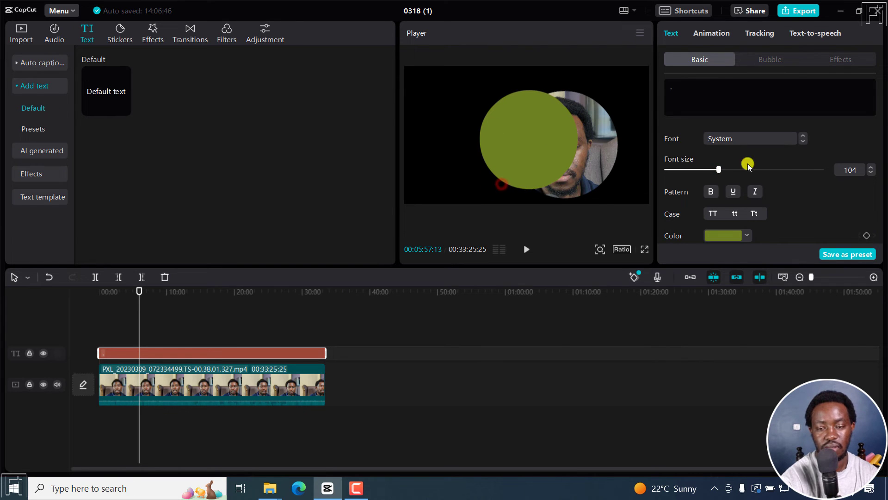
{"action": "left_click_drag", "start_coordinate": [717, 169], "coordinate": [733, 169]}
{"action": "left_click_drag", "start_coordinate": [512, 157], "coordinate": [546, 124]}
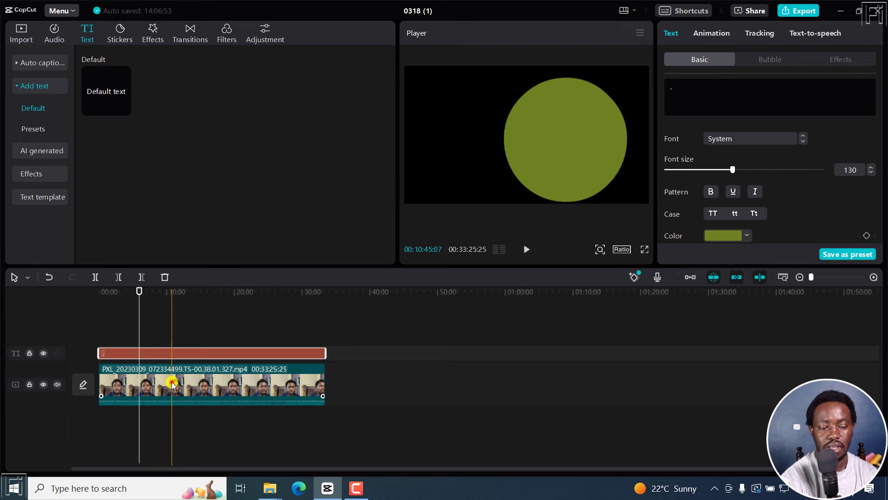
- Layer the face video above the disc text and align them, video at Y 63, for an even olive ring
{"action": "left_click_drag", "start_coordinate": [172, 384], "coordinate": [162, 342]}
{"action": "left_click", "coordinate": [404, 345]}
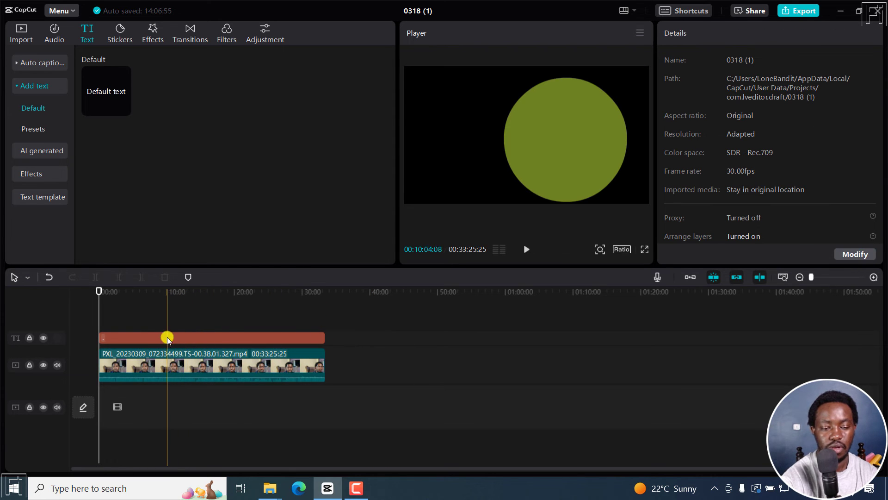
{"action": "left_click_drag", "start_coordinate": [166, 338], "coordinate": [149, 390]}
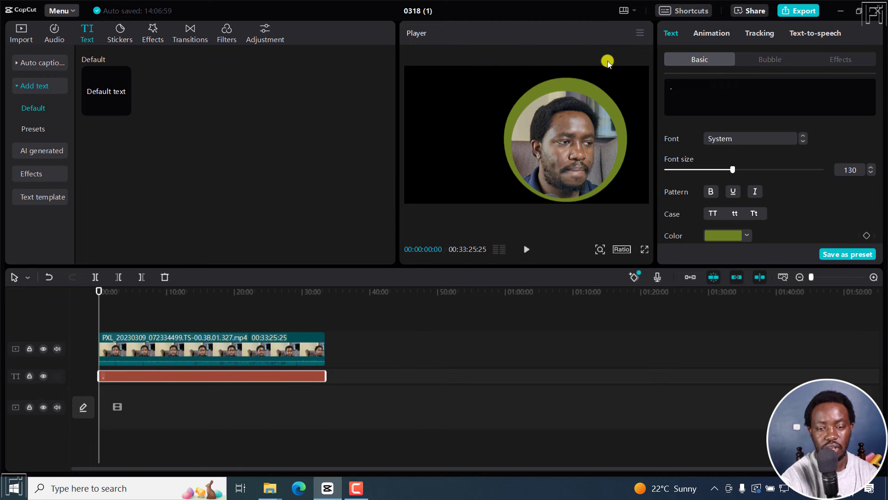
{"action": "left_click_drag", "start_coordinate": [568, 84], "coordinate": [567, 88]}
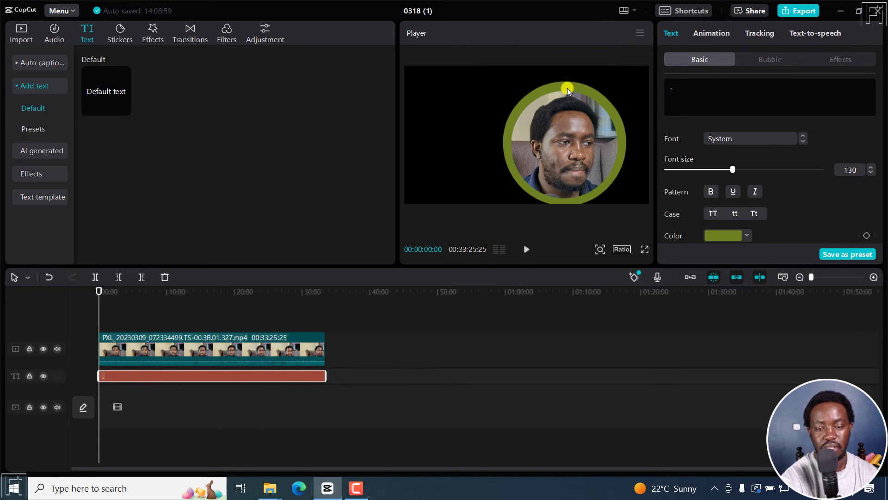
{"action": "left_click_drag", "start_coordinate": [557, 131], "coordinate": [573, 140]}
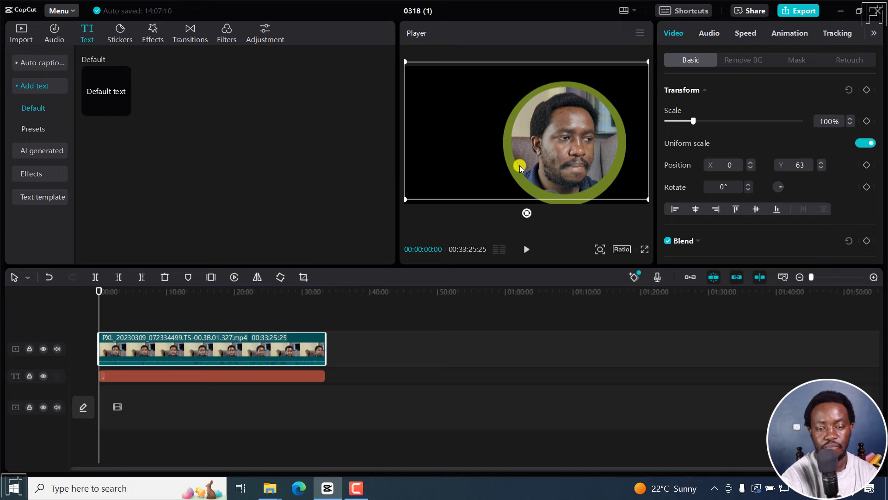
{"action": "left_click", "coordinate": [194, 375]}
{"action": "left_click_drag", "start_coordinate": [539, 196], "coordinate": [540, 194]}
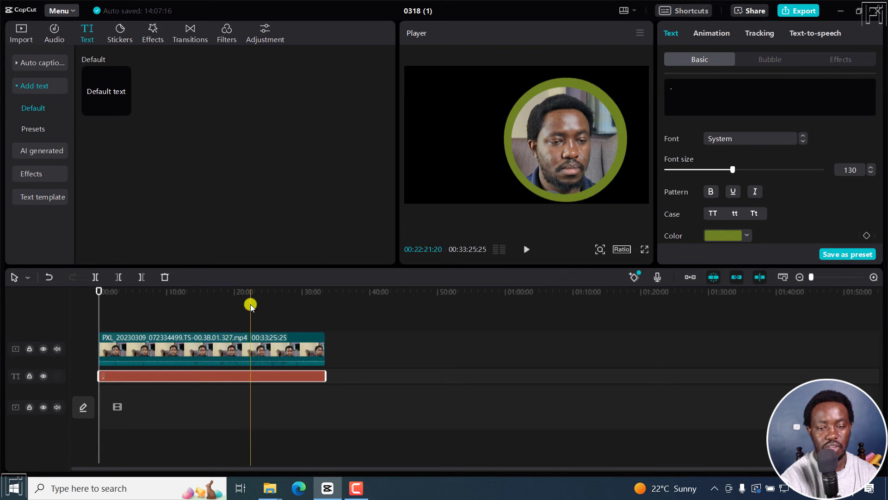
- Add the Filmora screen recording from the imported media to the timeline
{"action": "left_click", "coordinate": [19, 33]}
{"action": "left_click_drag", "start_coordinate": [119, 146], "coordinate": [105, 401]}
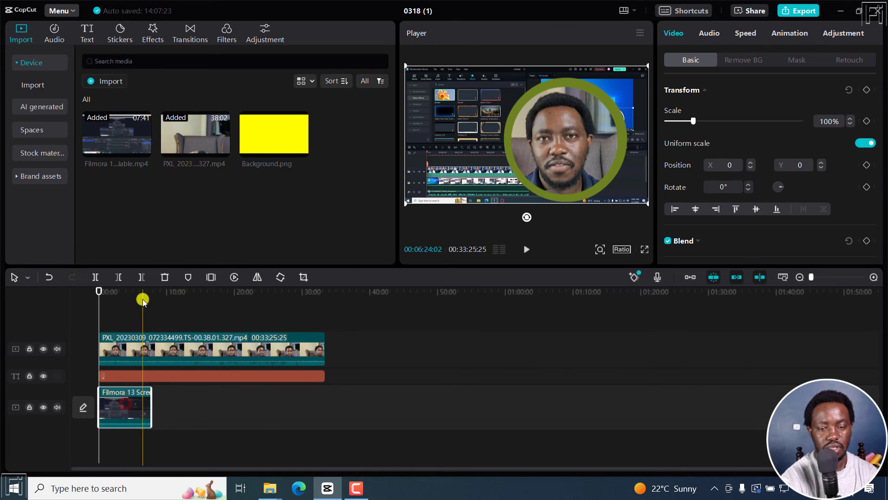
{"action": "left_click", "coordinate": [168, 294]}
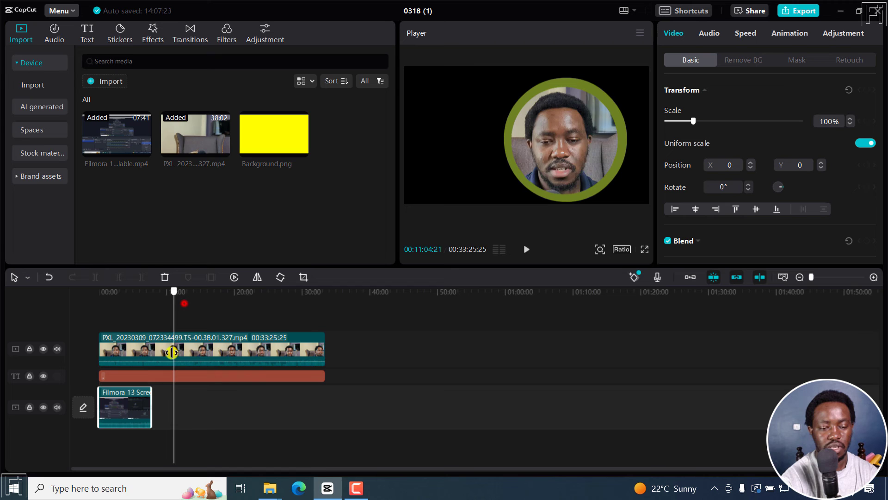
- Merge face and ring into a compound clip, scaled to 40% at X 1146, Y -645 bottom-right
{"action": "left_click_drag", "start_coordinate": [204, 319], "coordinate": [185, 374]}
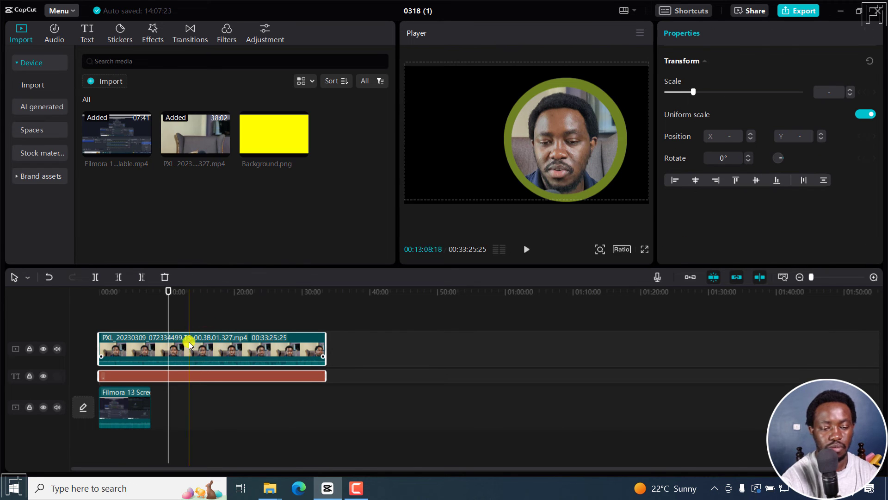
{"action": "right_click", "coordinate": [176, 355]}
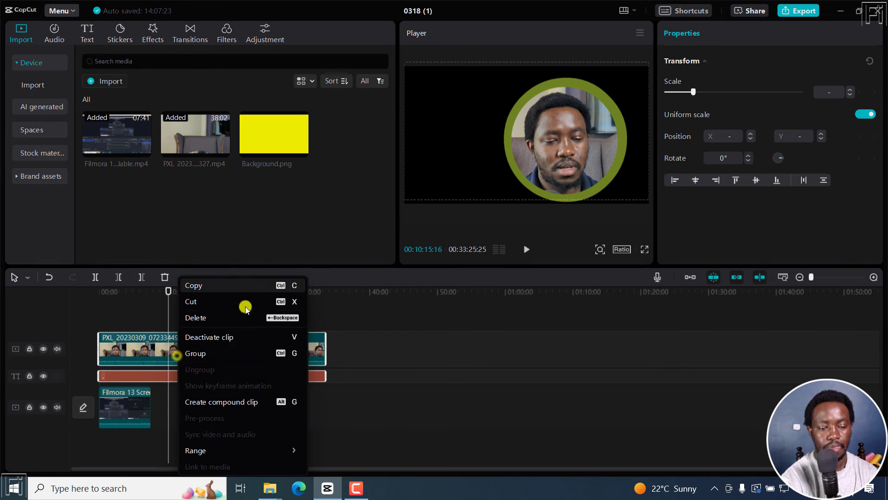
{"action": "left_click", "coordinate": [200, 402]}
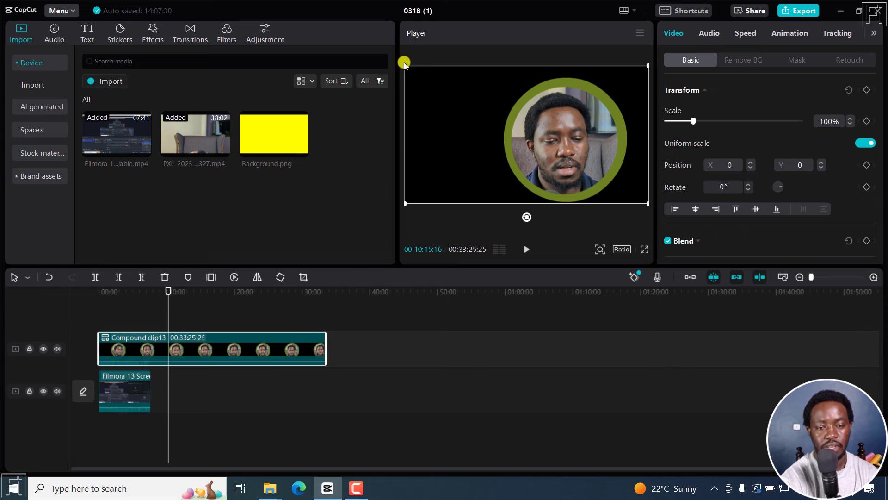
{"action": "left_click_drag", "start_coordinate": [406, 66], "coordinate": [509, 121]}
{"action": "left_click_drag", "start_coordinate": [533, 131], "coordinate": [604, 171]}
{"action": "left_click", "coordinate": [112, 287]}
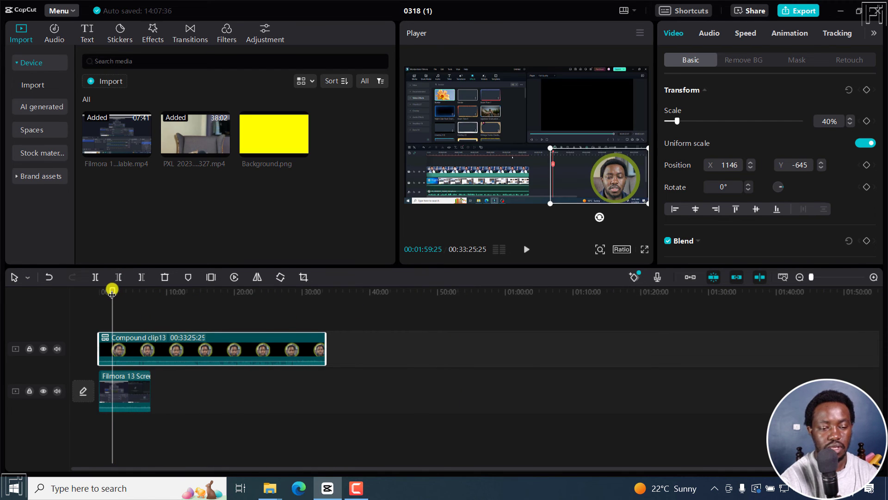
- Play back the overlay, then delete both the Filmora recording and compound clip
{"action": "key", "text": "space"}
{"action": "key", "text": "space"}
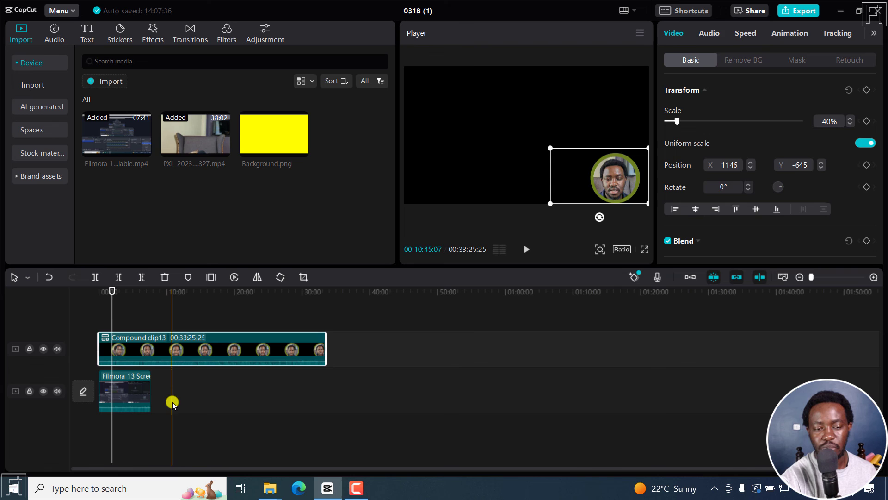
{"action": "left_click_drag", "start_coordinate": [180, 410], "coordinate": [118, 337]}
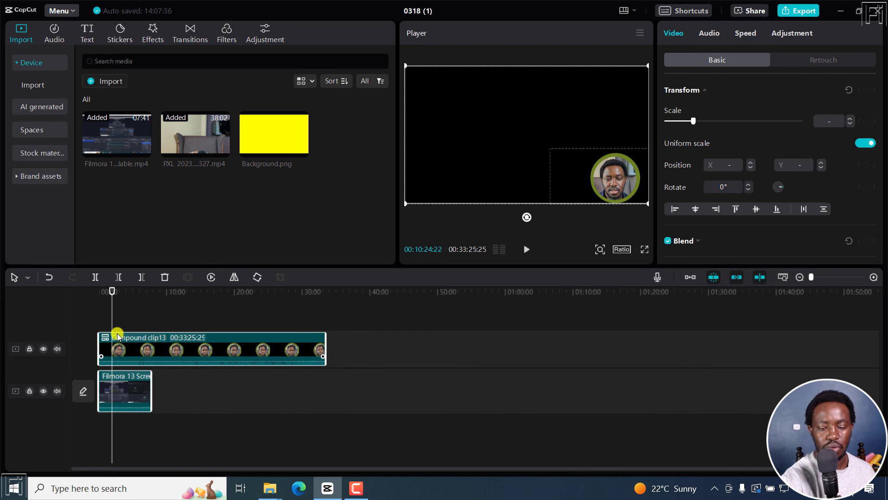
{"action": "key", "text": "Delete"}
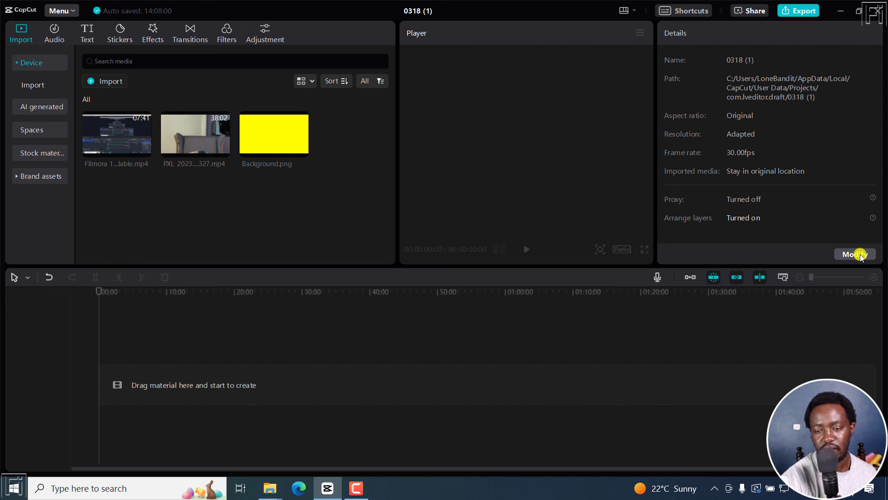
{"action": "left_click", "coordinate": [327, 350]}
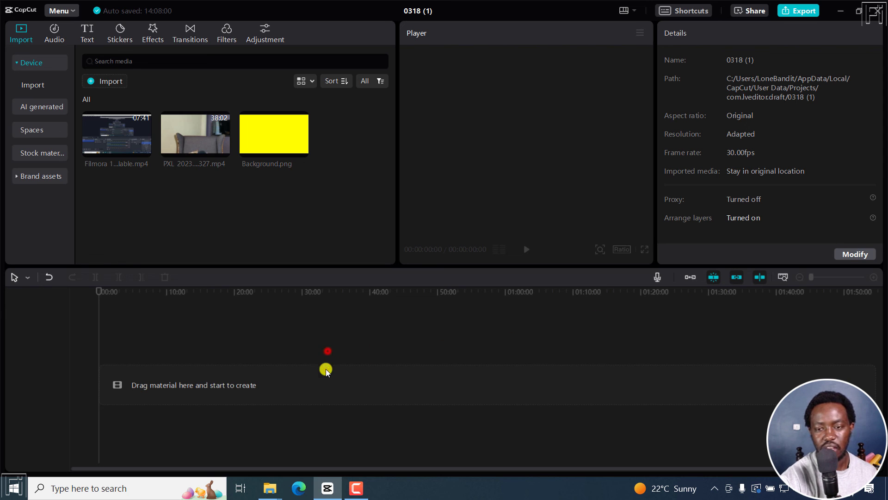
{"action": "left_click", "coordinate": [862, 253]}
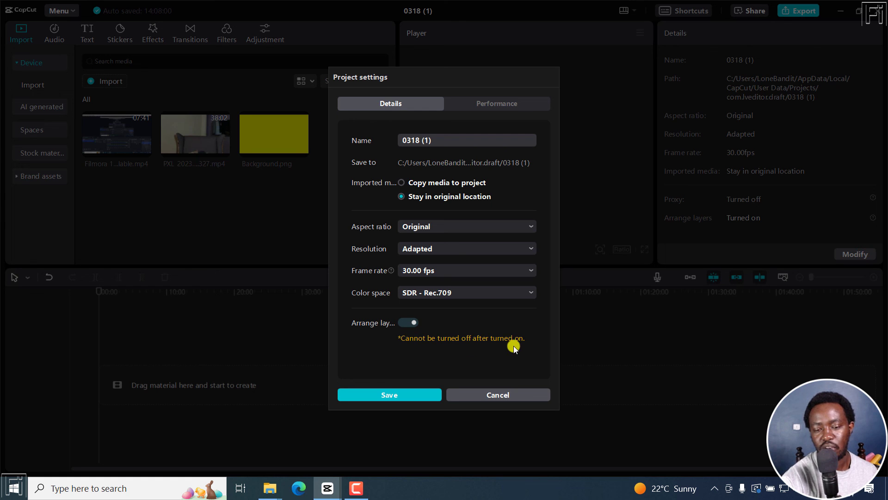
{"action": "left_click", "coordinate": [498, 394]}
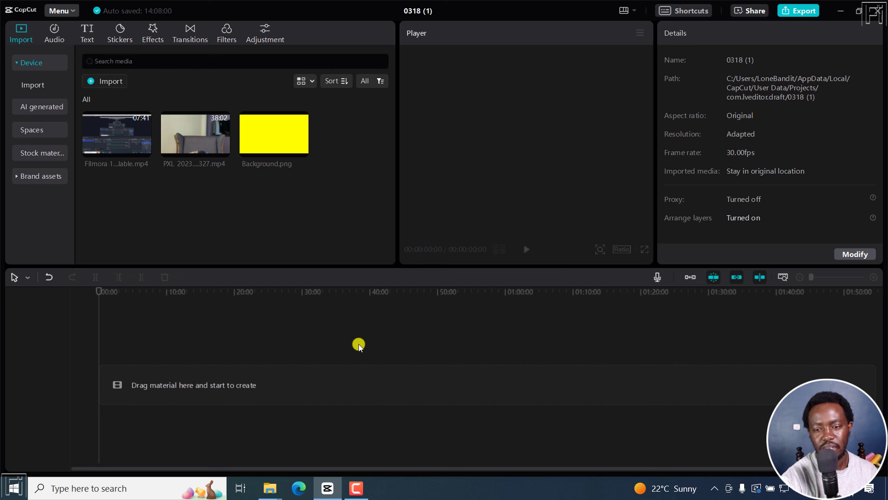